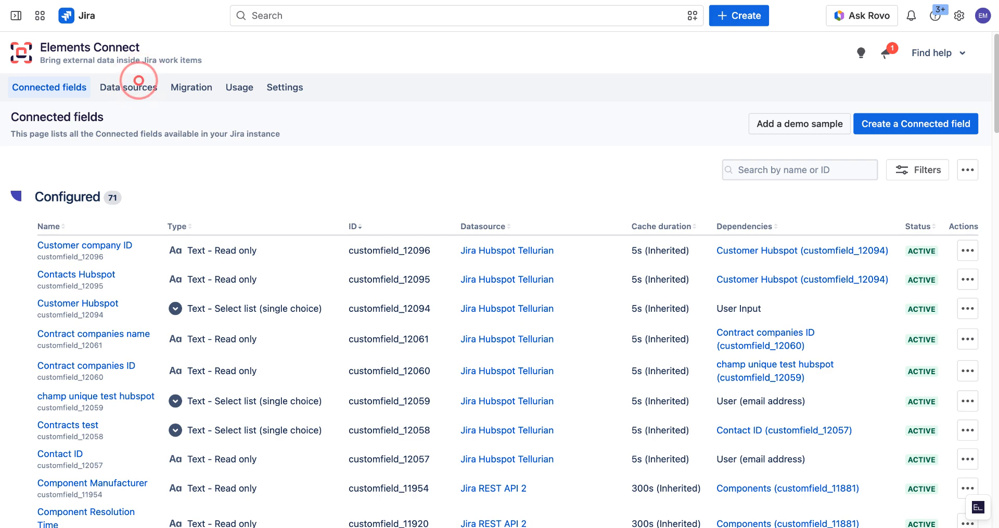
- Create a new REST API data source named Jira REST API
click(129, 87)
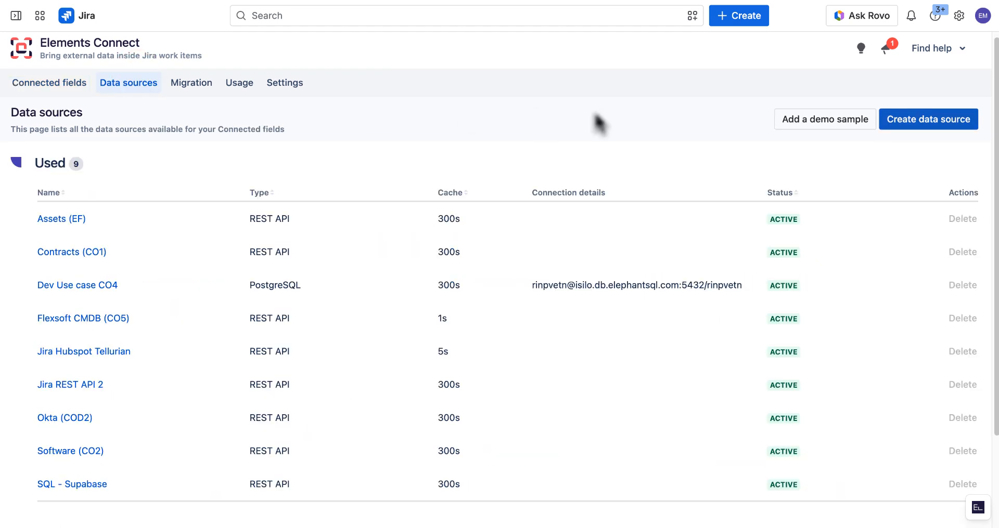
click(914, 121)
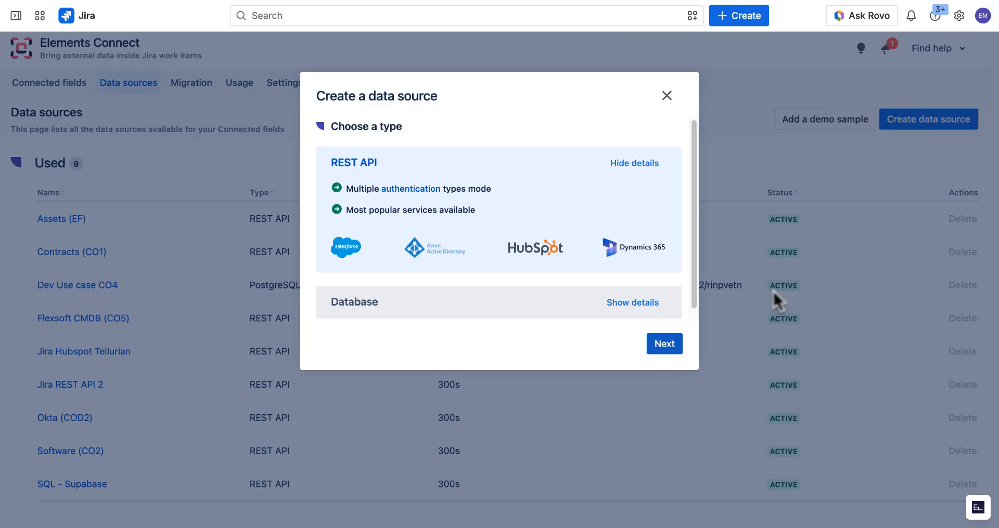
click(672, 344)
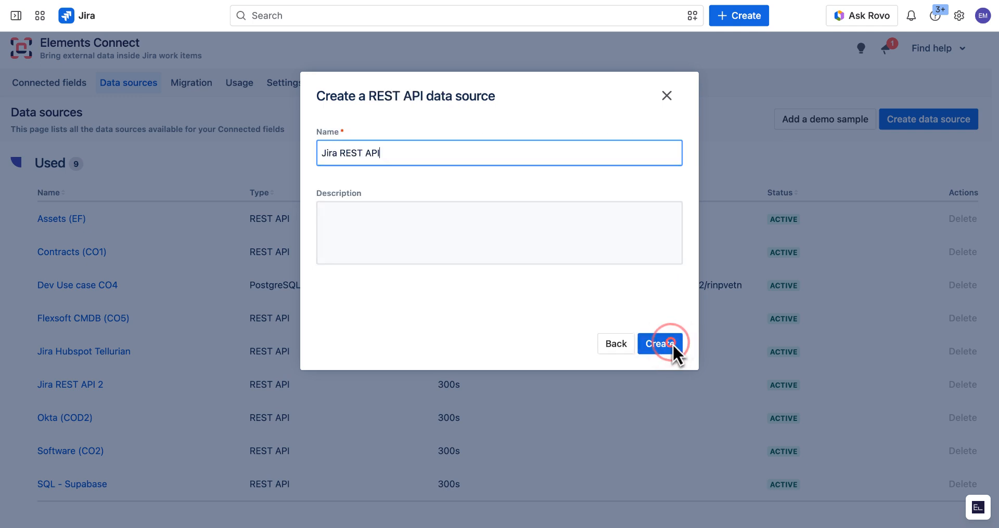
click(672, 343)
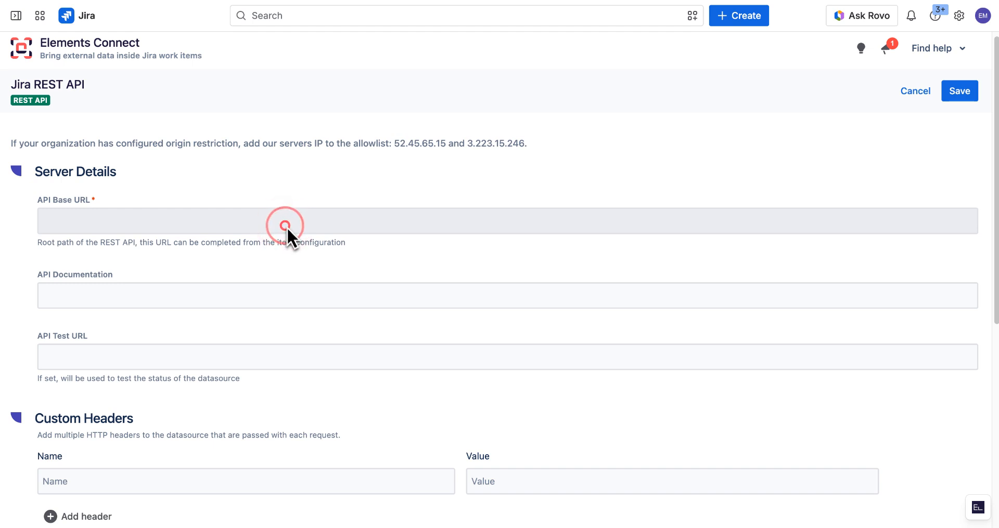
click(285, 226)
text(https://elements-demos.atlassian.net/rest/api/3)
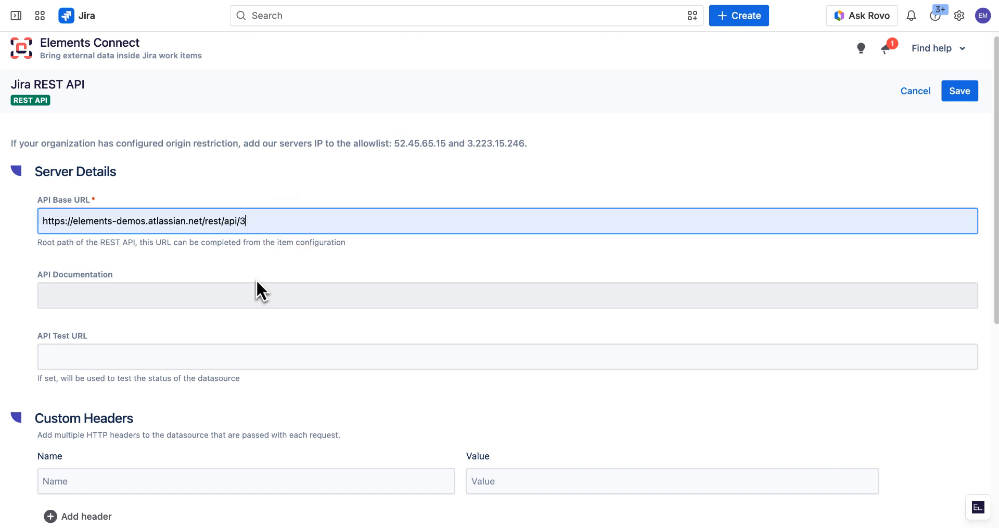
click(232, 295)
text(https://developer.atlassian.com/cloud/jira/platform/rest/v3/intro/)
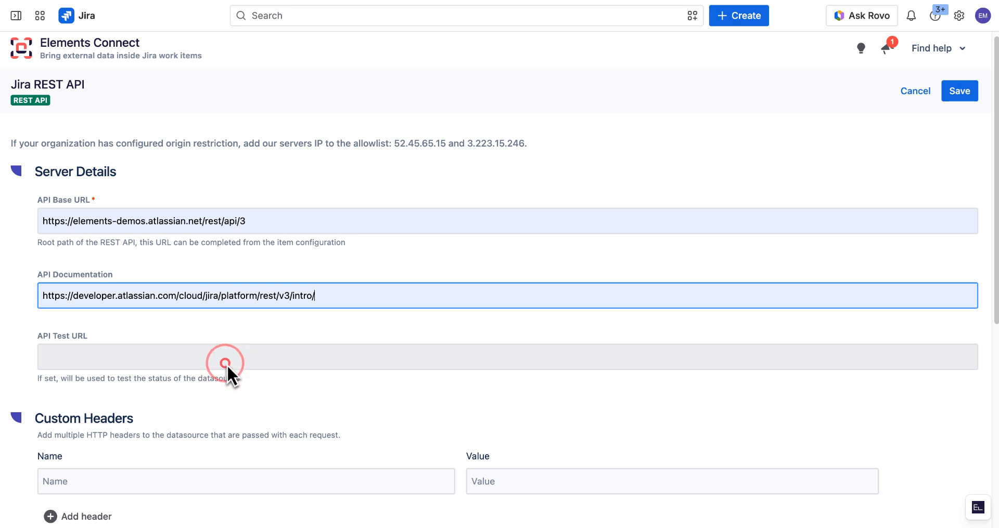
click(225, 363)
text(https://elements-demos.atlassian.net/rest/api/latest/search/jql?jql=project=SR)
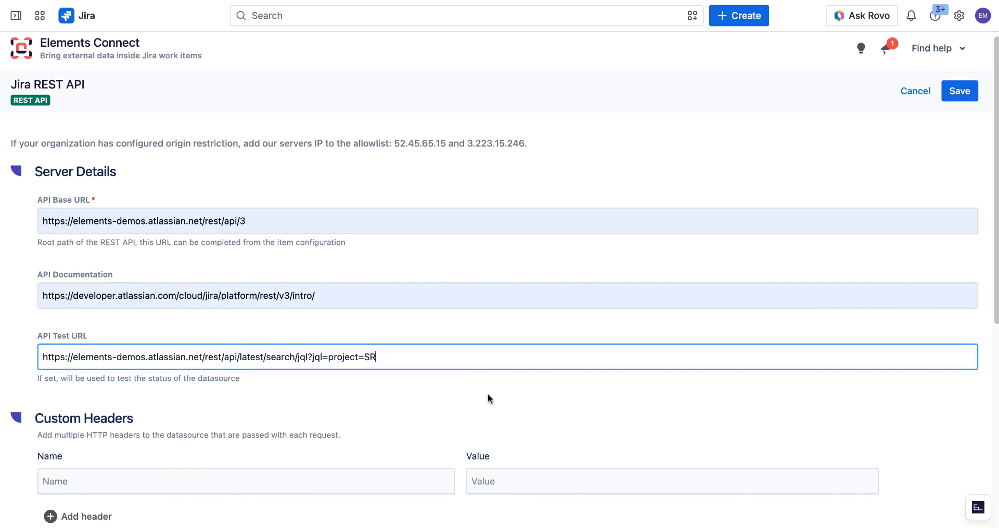
- Choose Basic as the authentication mode
scroll(194, 272, down, 5)
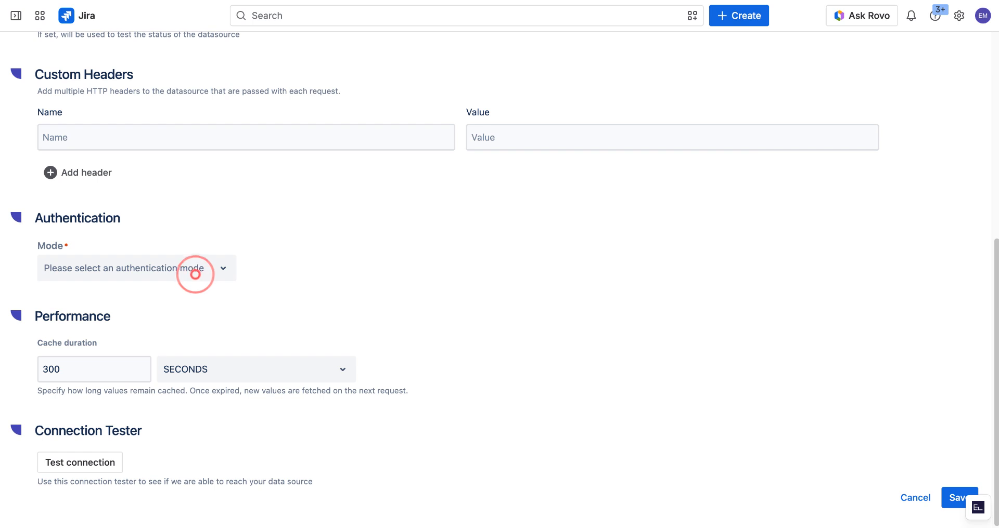
click(196, 267)
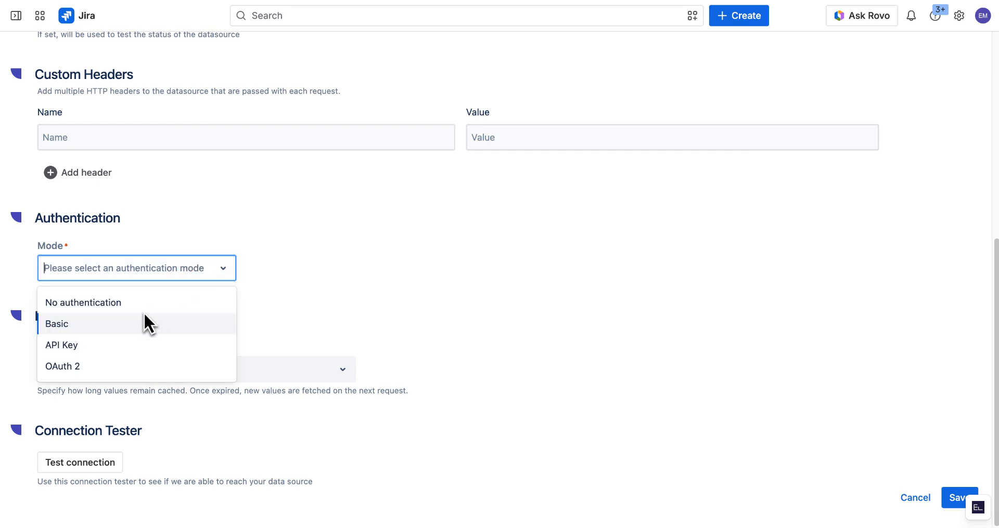
click(105, 324)
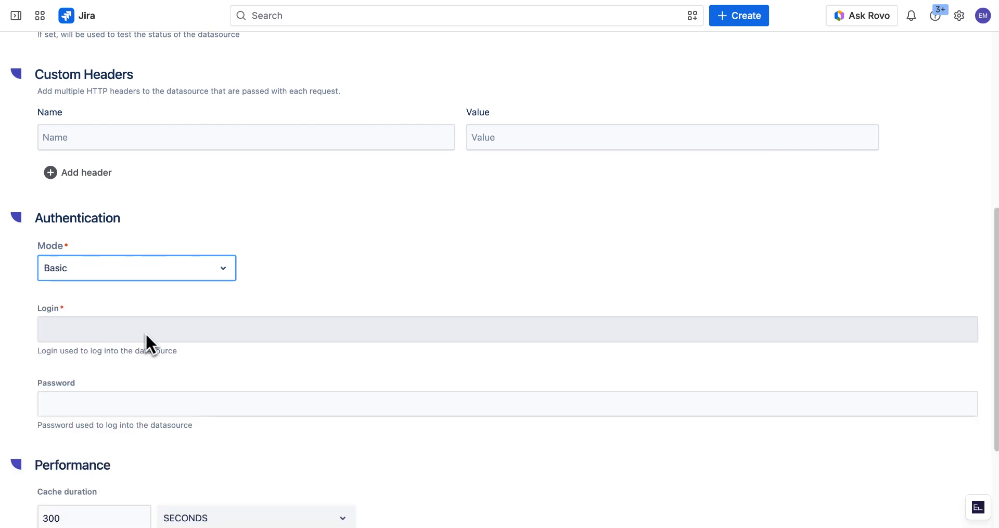
- Enter the login e-mail and the account password for Basic authentication
click(146, 331)
key(ctrl+v)
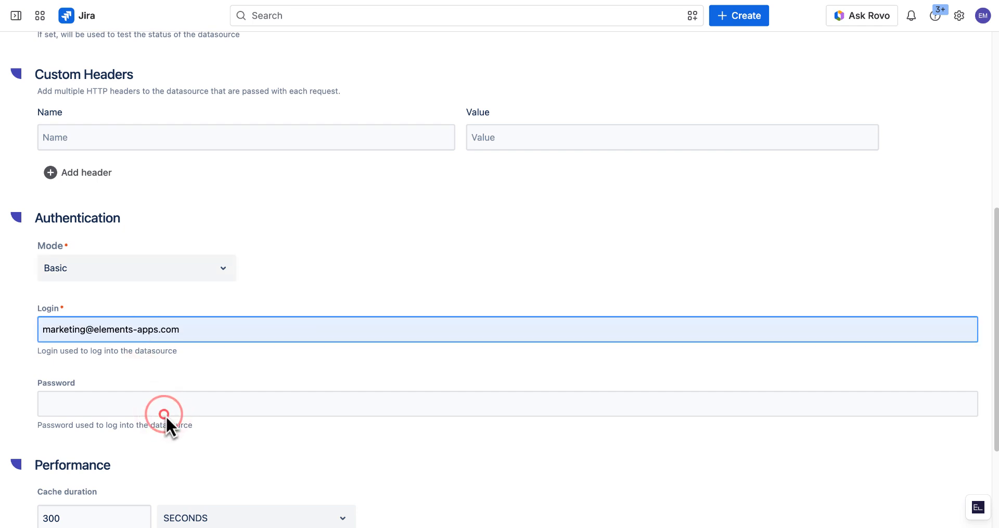
click(165, 416)
key(ctrl+v)
- Test the connection to the data source and save it
scroll(110, 462, down, 3)
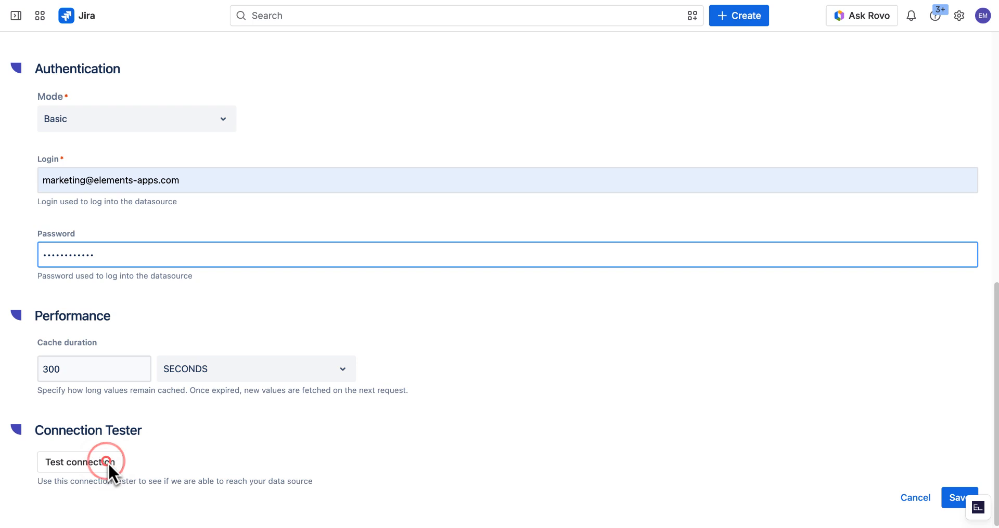
click(108, 463)
click(961, 500)
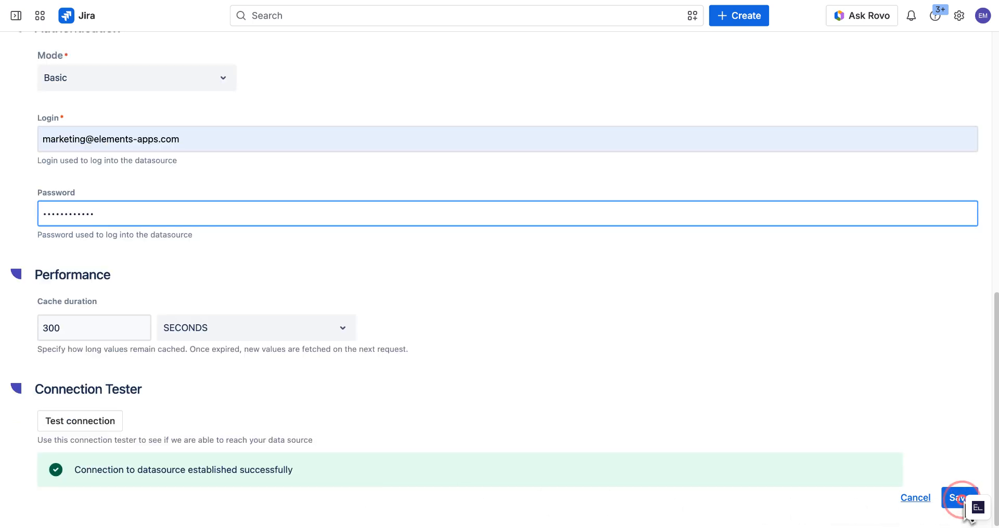
click(780, 503)
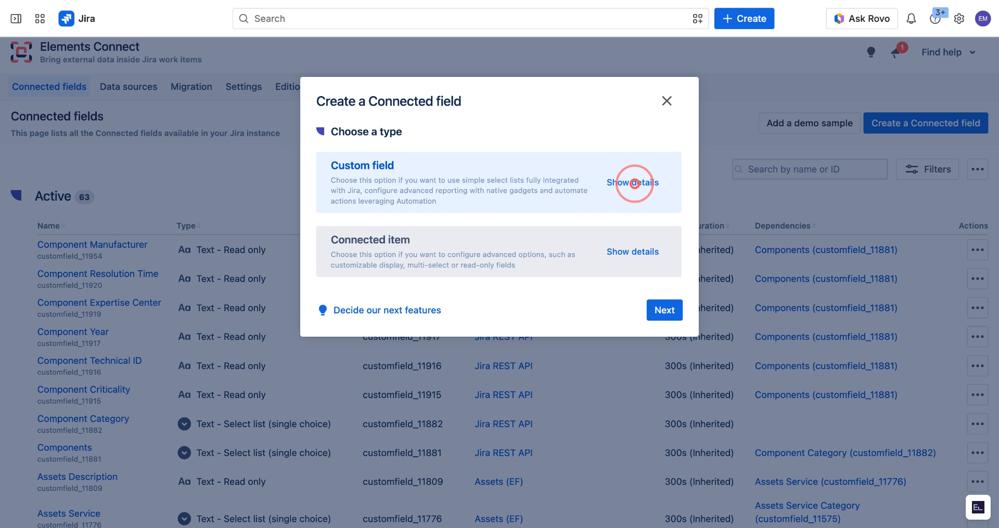
- Start a Custom field type connected field of kind Text - Select list (single choice)
click(635, 183)
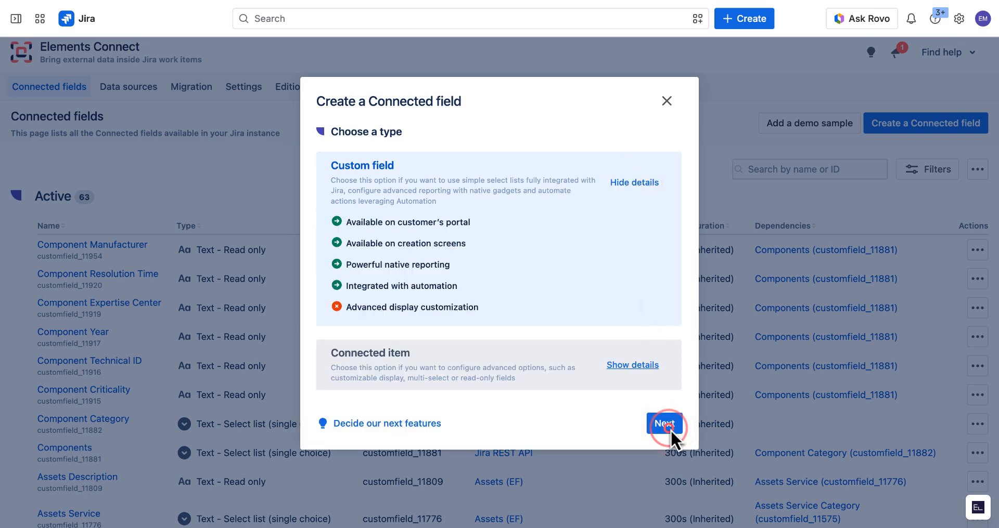
click(669, 429)
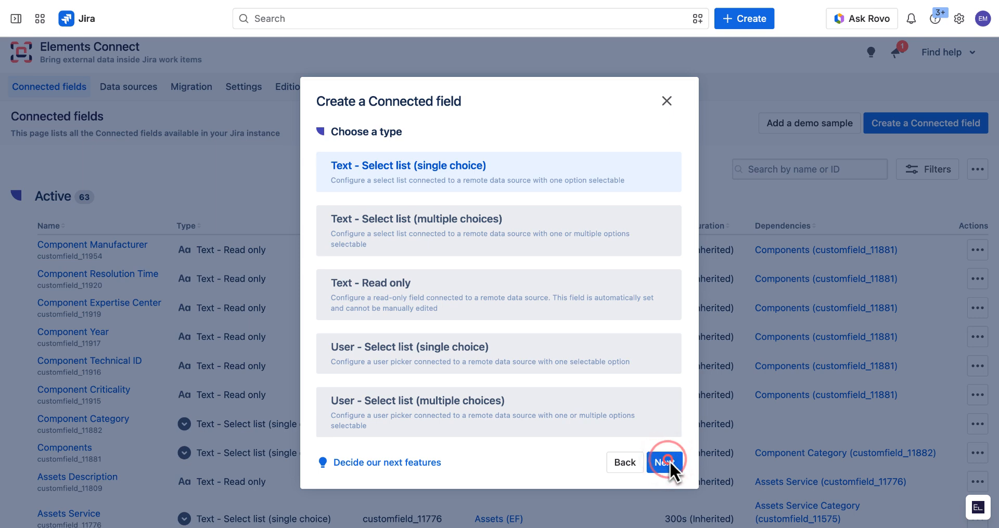
click(669, 461)
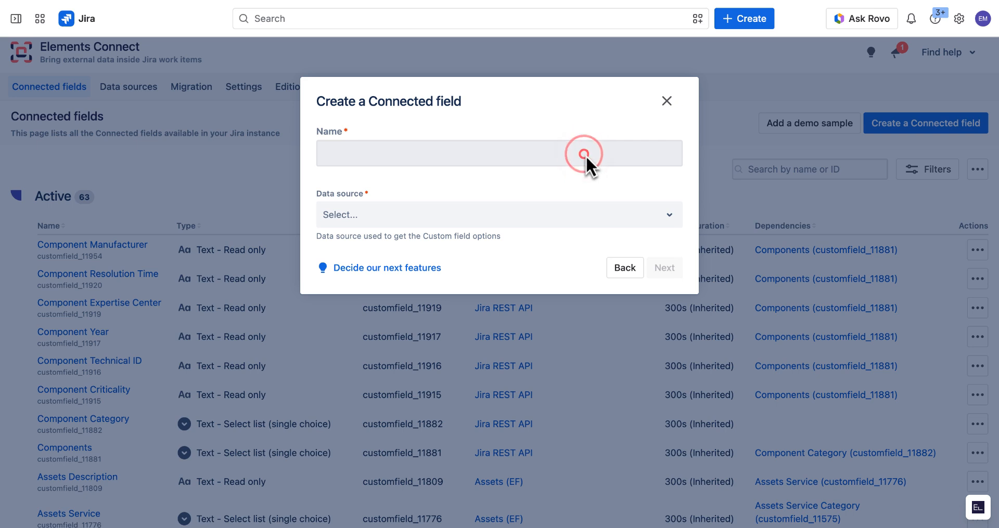
- Name the connected field Component Category and select the Jira REST API (REST_API) data source
click(585, 155)
text(Component Category)
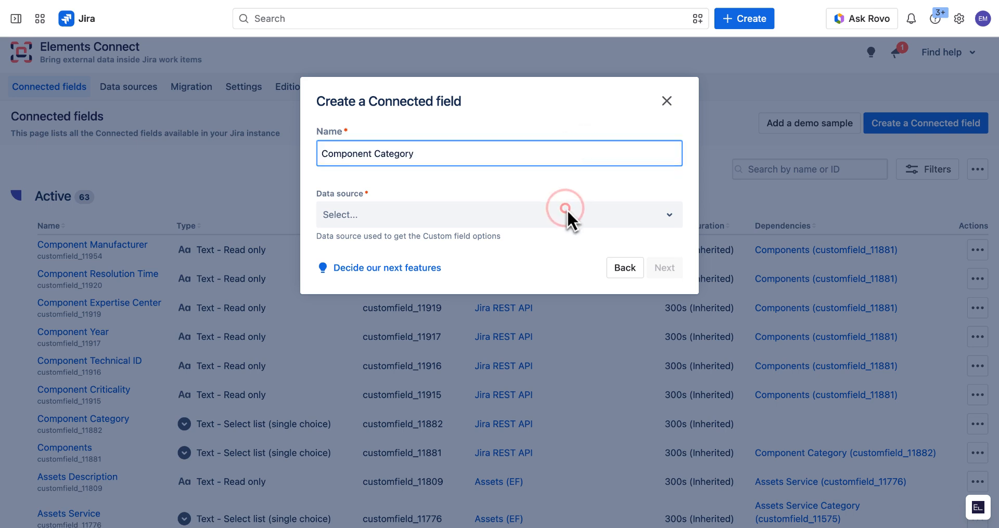
click(567, 209)
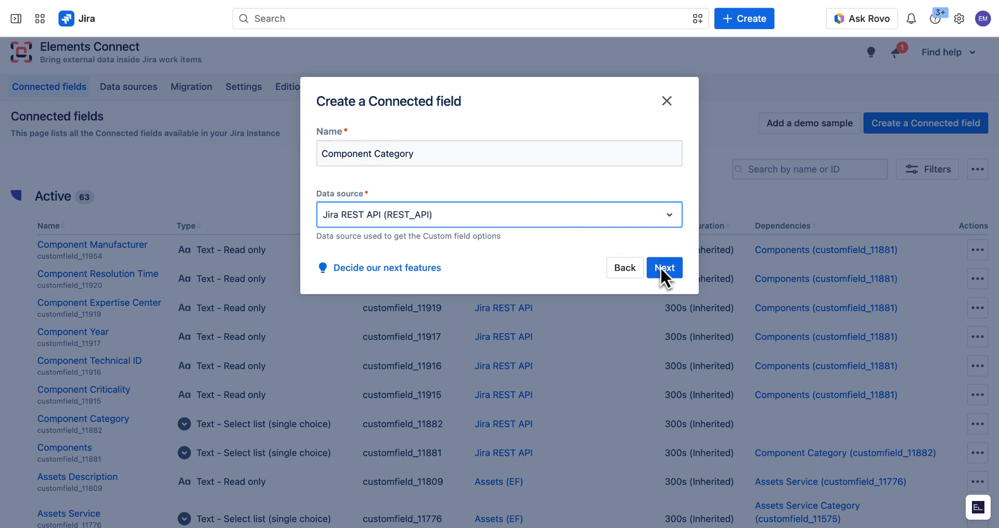
click(668, 268)
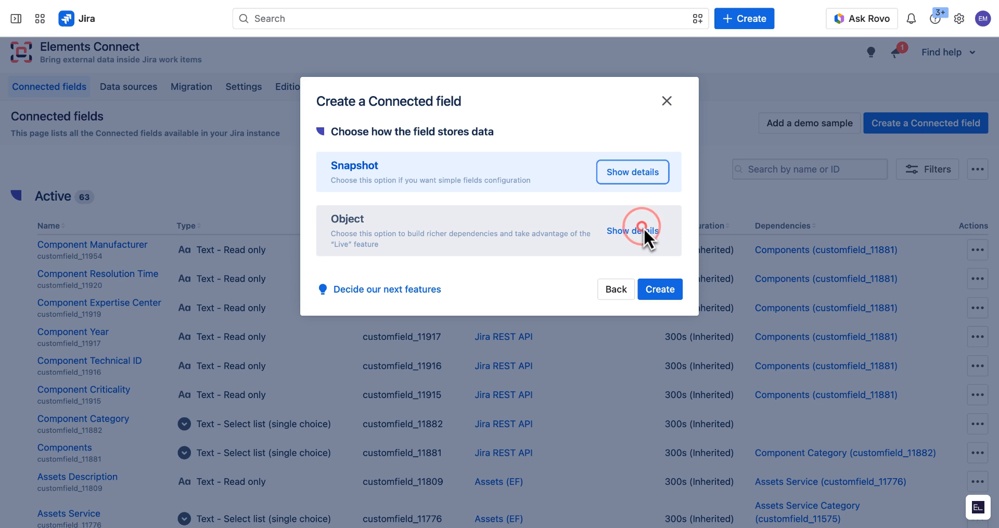
- Create the field with Object storage and set the query path to /field/customfield_11846/context/12296/option
click(642, 229)
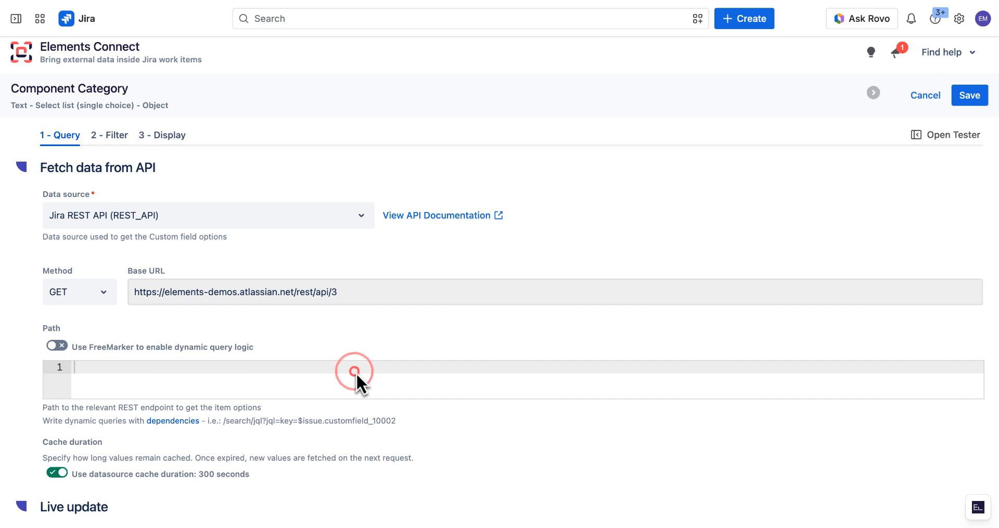
text(/field/customfield_11846/context/12296/option)
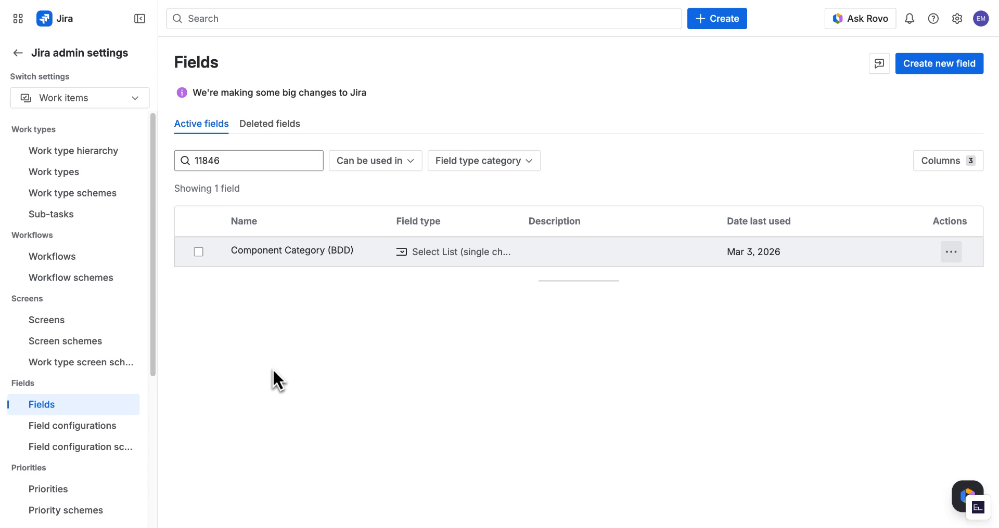
- Open the context settings of the Component Category (BDD) custom field to check its context
click(950, 253)
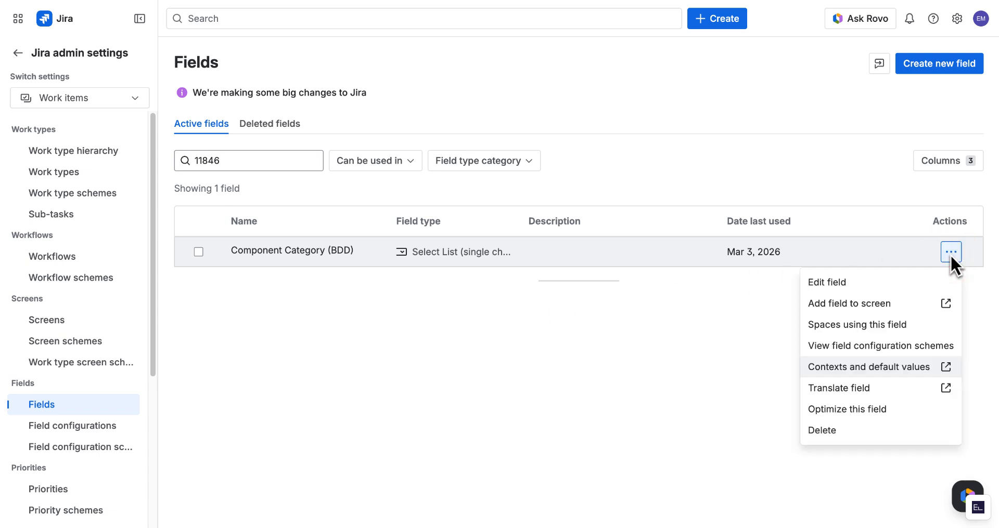
click(943, 371)
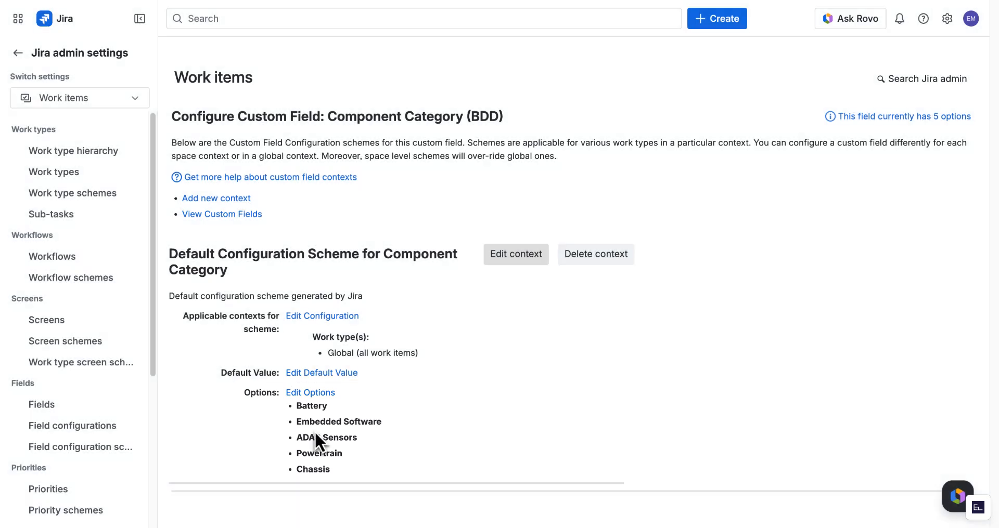
click(515, 253)
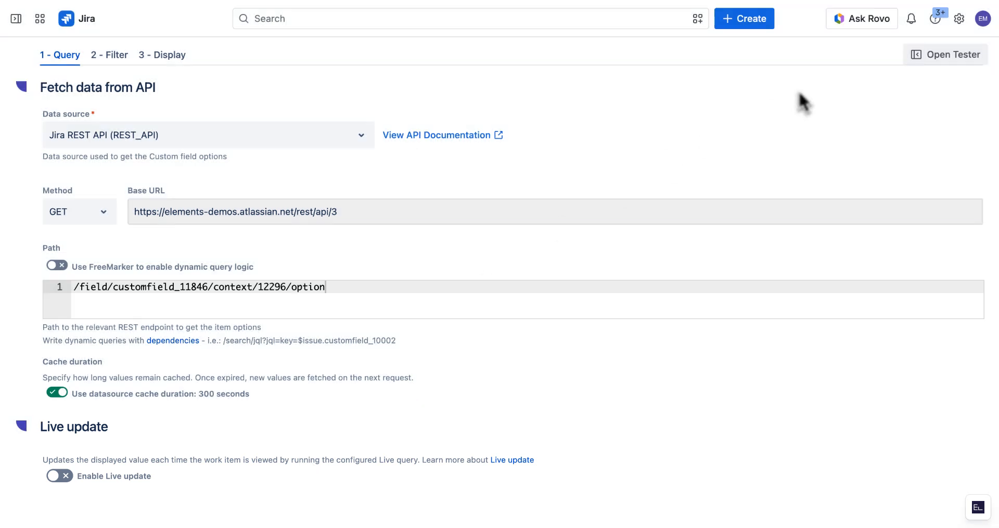
- Set the options location filter to $.values and run the configuration tester
click(919, 54)
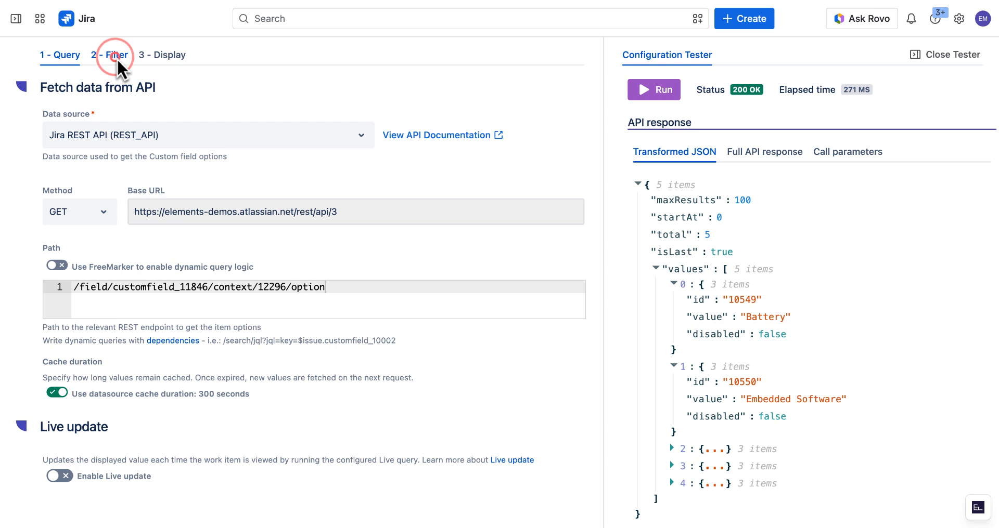
click(115, 56)
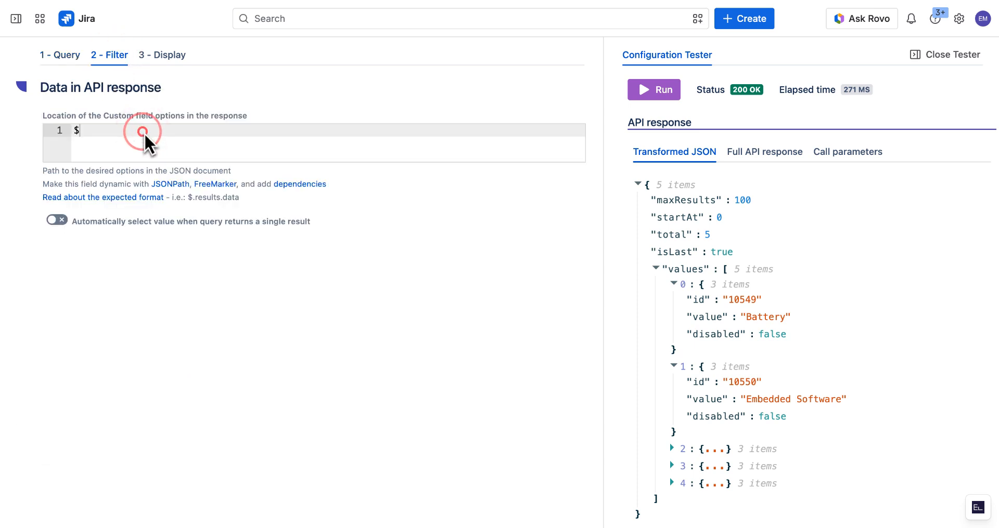
text(.values)
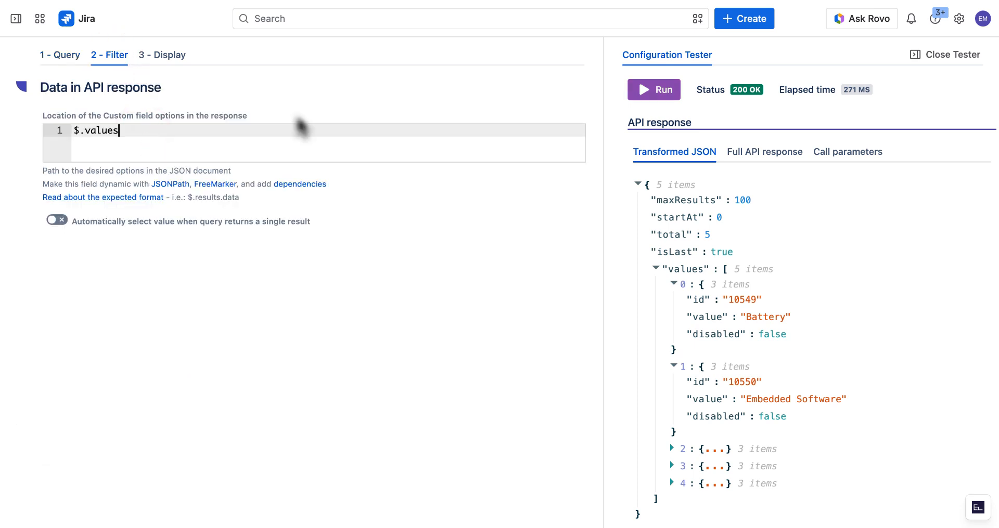
click(661, 91)
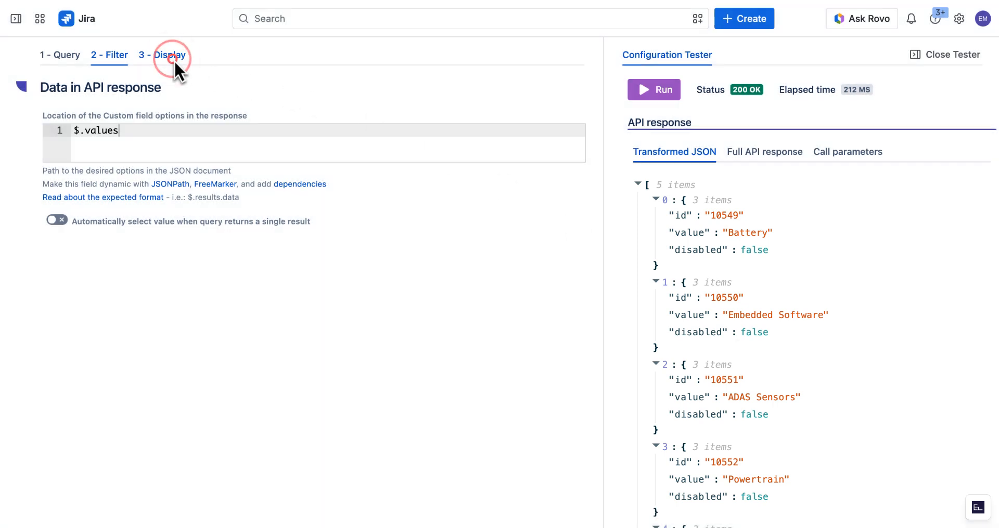
- Set the display Id to ${row.id} and the template to ${row.value}, then save the connected field
click(172, 56)
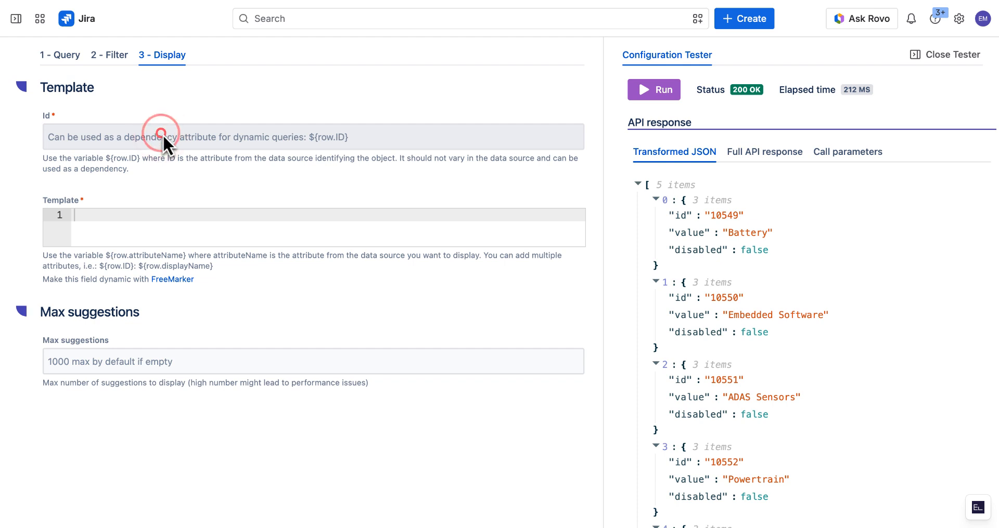
click(161, 134)
text(${row.id})
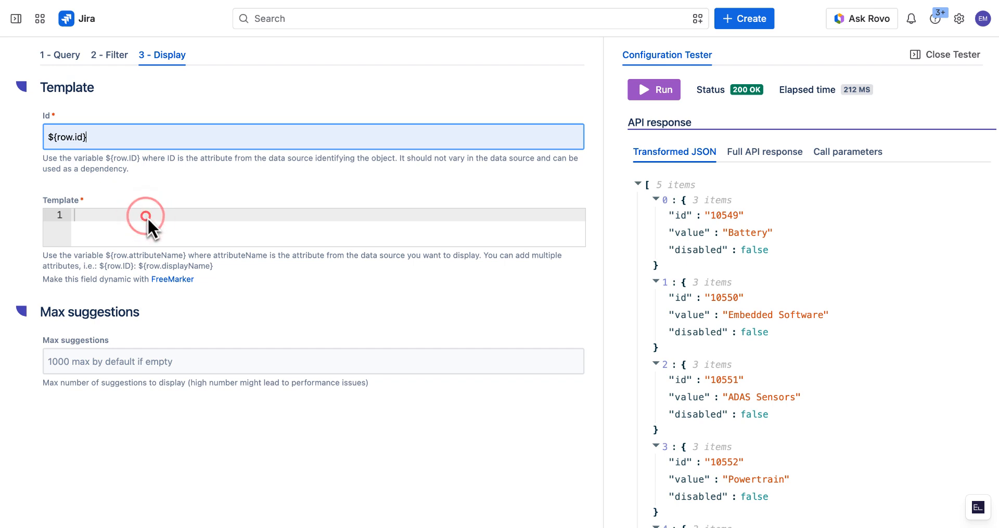
click(148, 217)
text(${row.value)
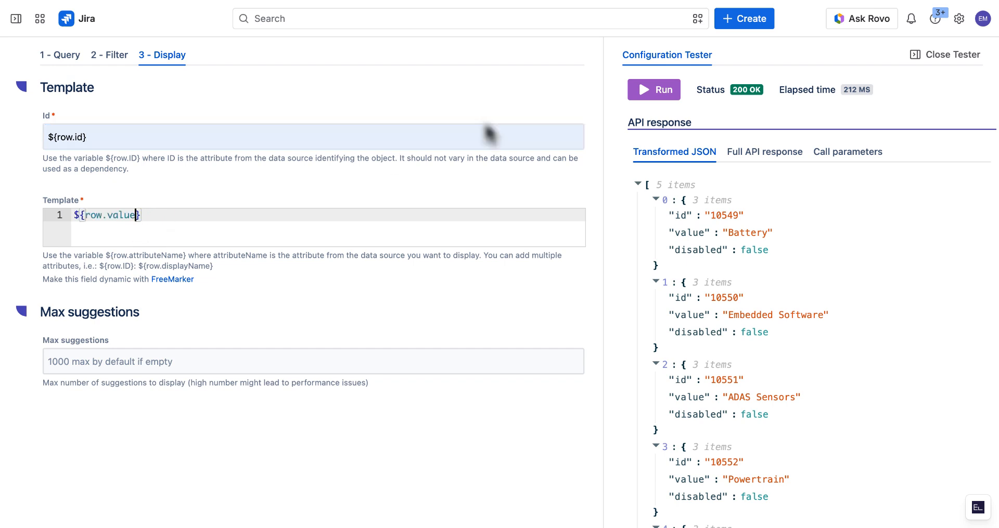
click(955, 55)
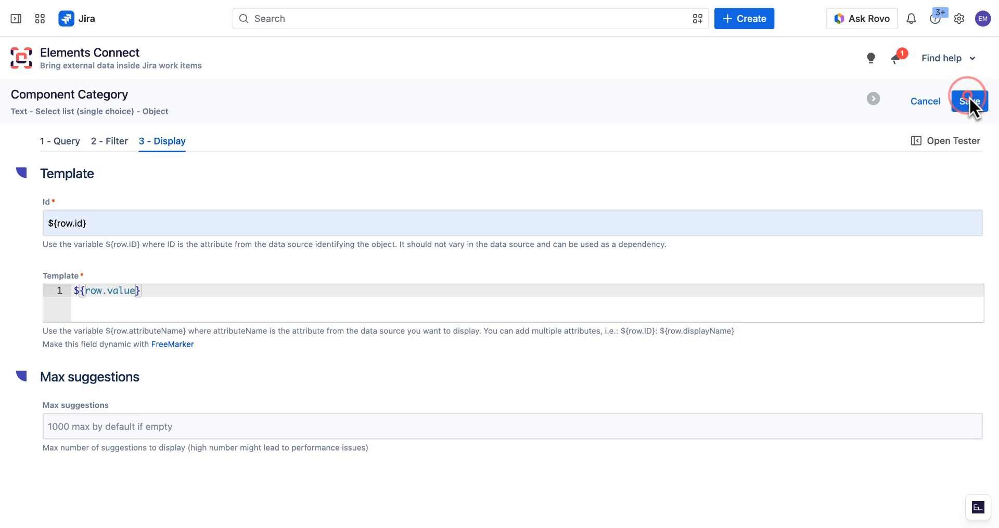
click(968, 97)
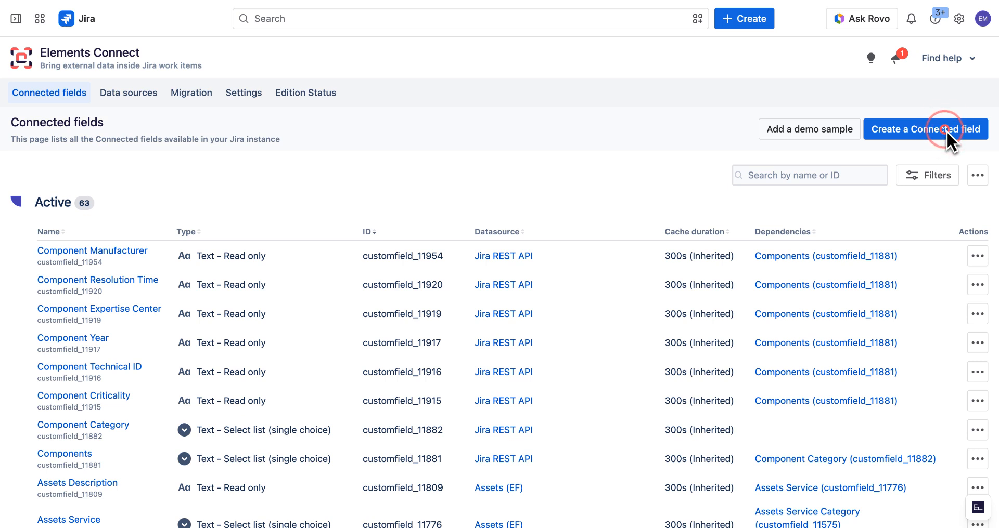
- Create a single-choice select list connected field named Components on the Jira REST API (REST_API) data source with Object storage
click(947, 130)
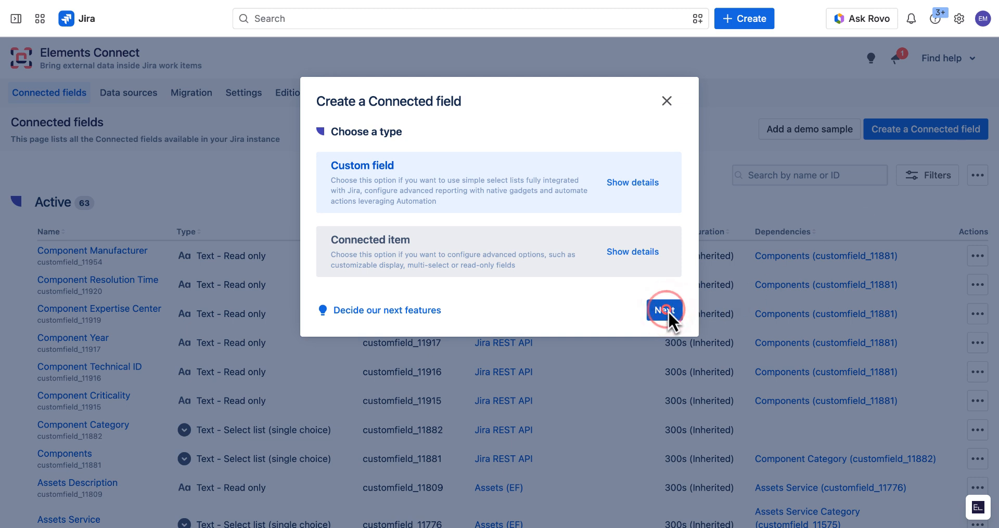
click(666, 310)
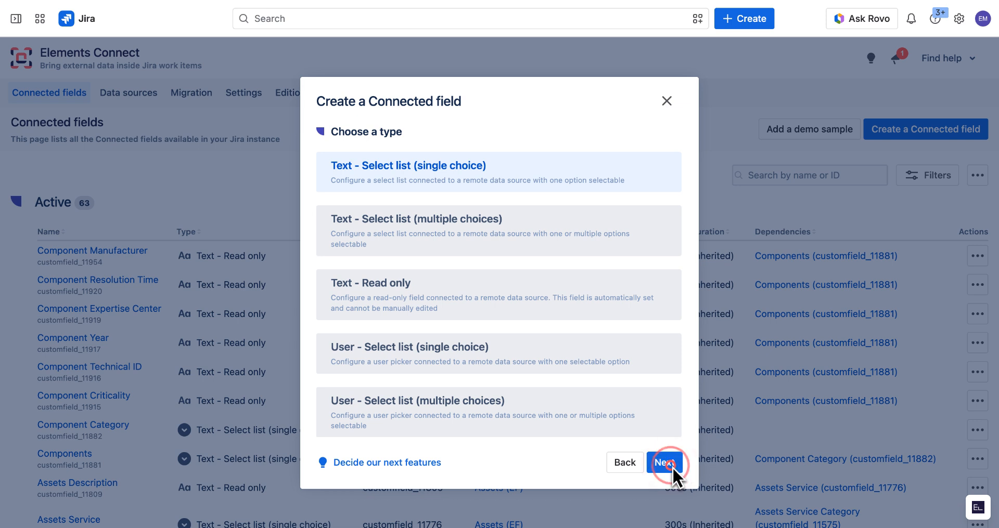
click(666, 462)
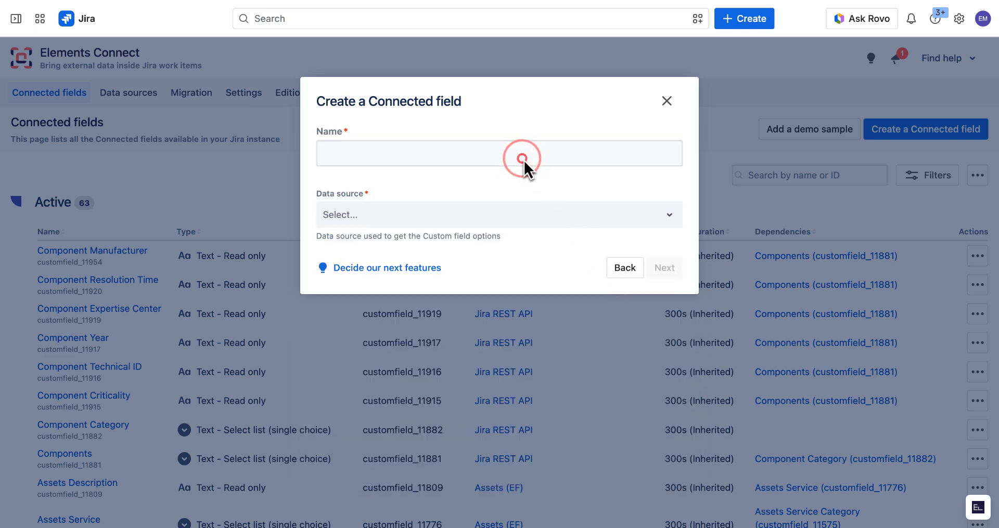
click(523, 160)
text(Components)
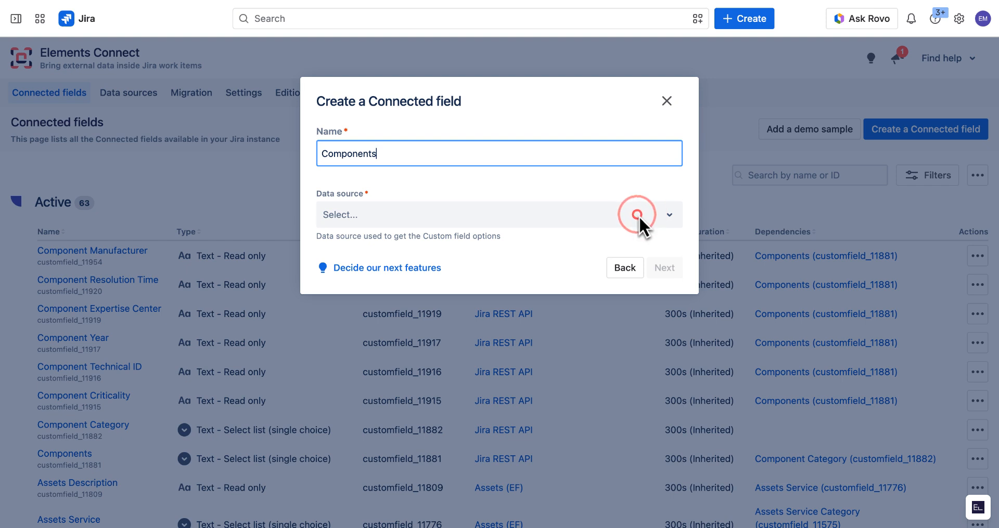
click(638, 216)
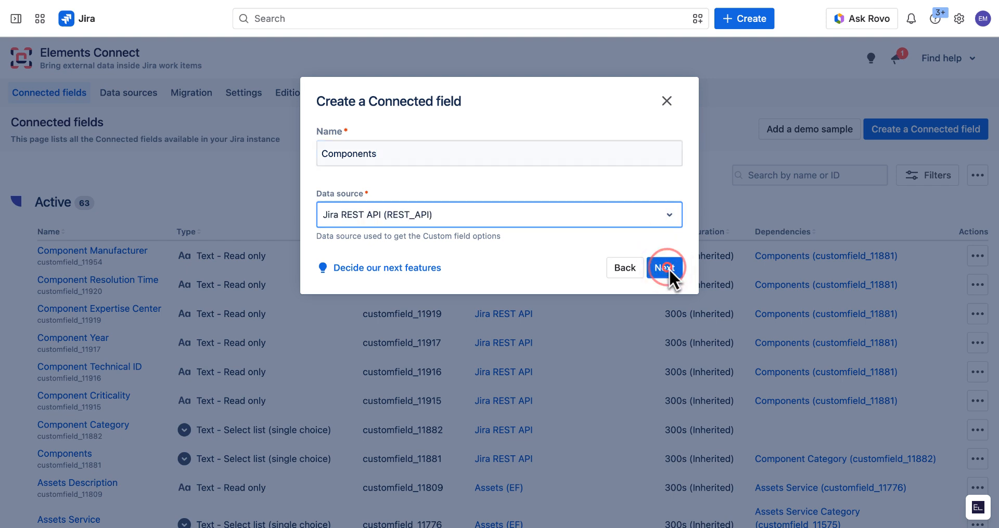
click(665, 268)
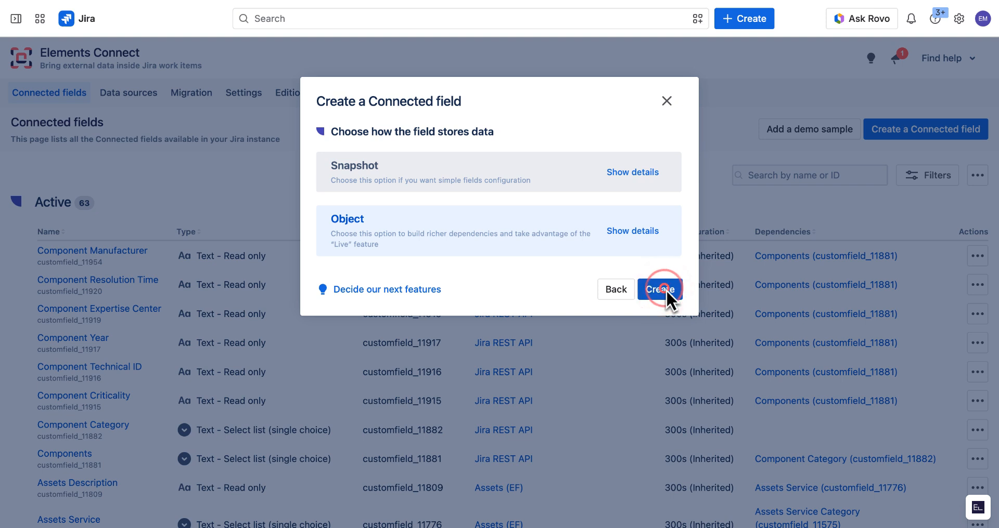
click(660, 289)
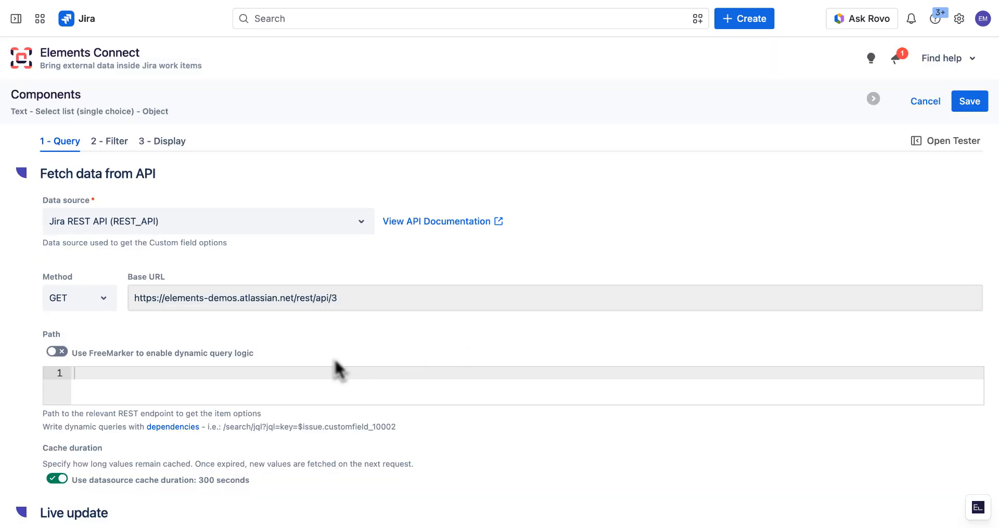
- Enable FreeMarker and paste the path /search/jql?jql=project=RC AND cf[11846] in (${issue.customfield_11882.id})&fields=summary,customfield_11882
click(60, 351)
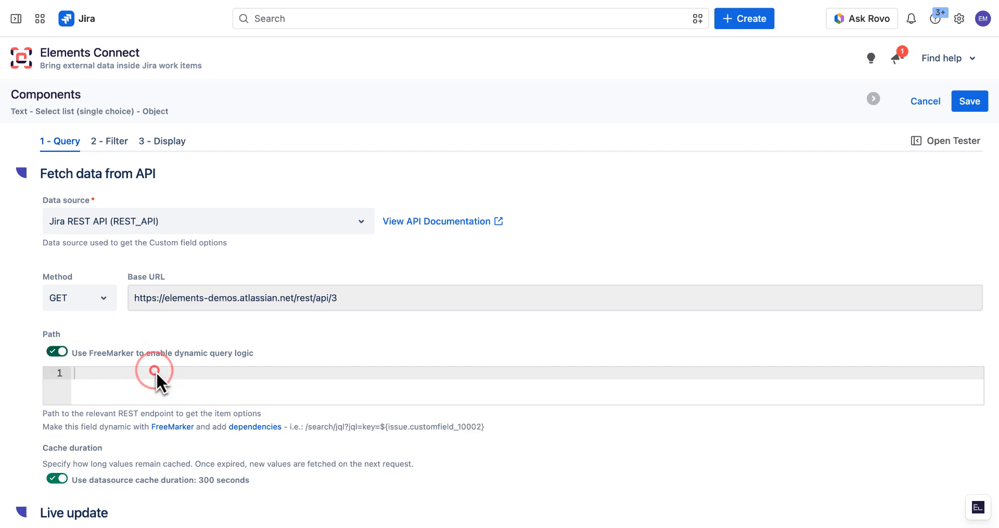
text(/search/jql?jql=project=RC AND cf[11846] in (${issue.customfield_11882.id})&fields=summary,customfield_11882)
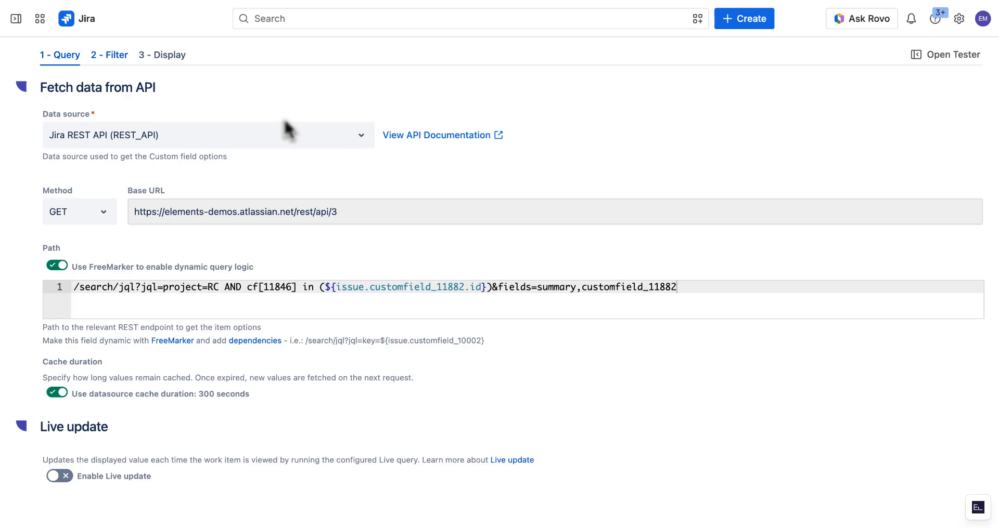
- Set the options location to $.issues and run the configuration tester on work item SR-31
click(120, 57)
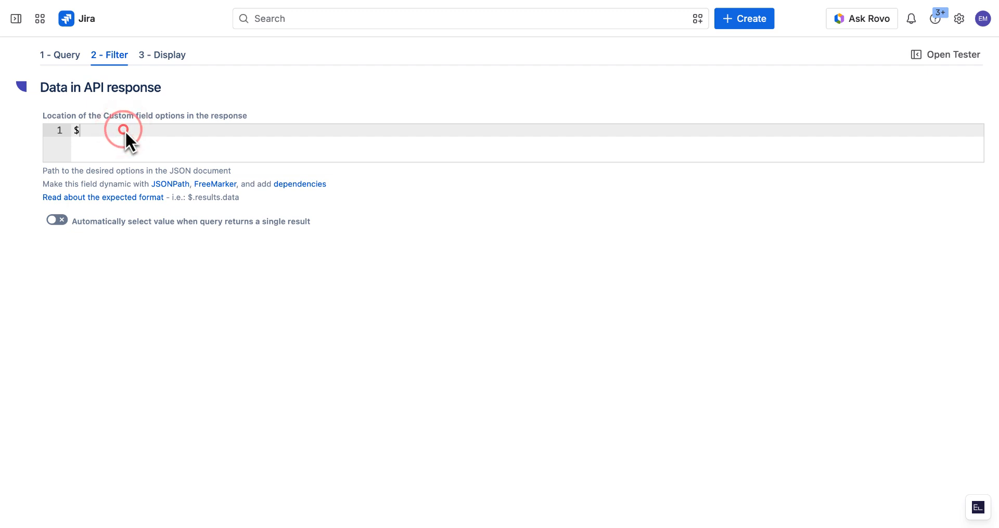
text(.issues)
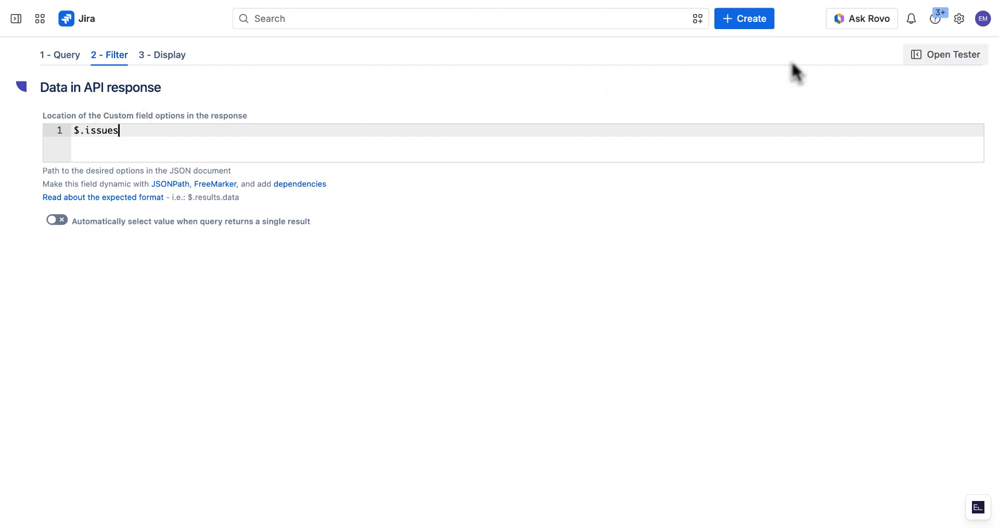
click(956, 54)
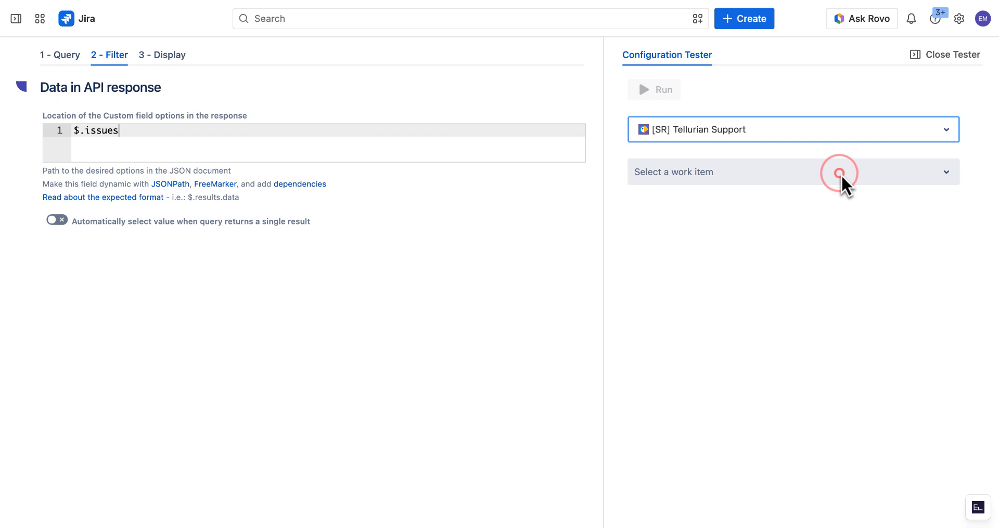
click(839, 174)
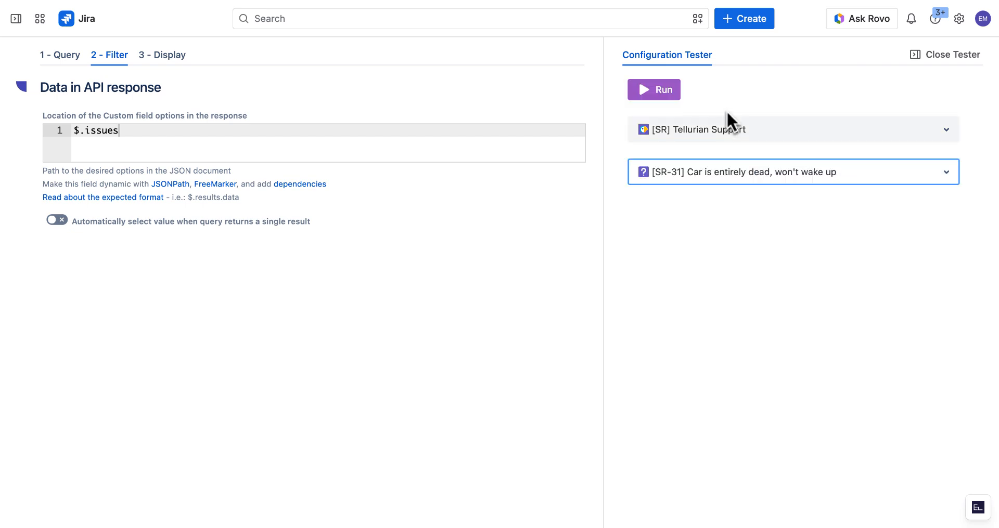
click(662, 91)
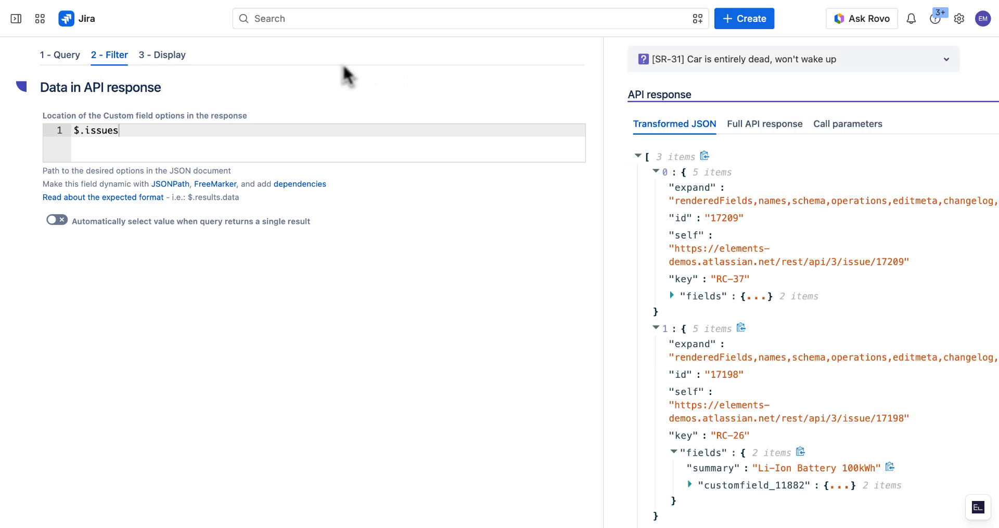
- Set the display Id to ${row.id} and the template to ${row.fields.summary}, then save the connected field
click(169, 55)
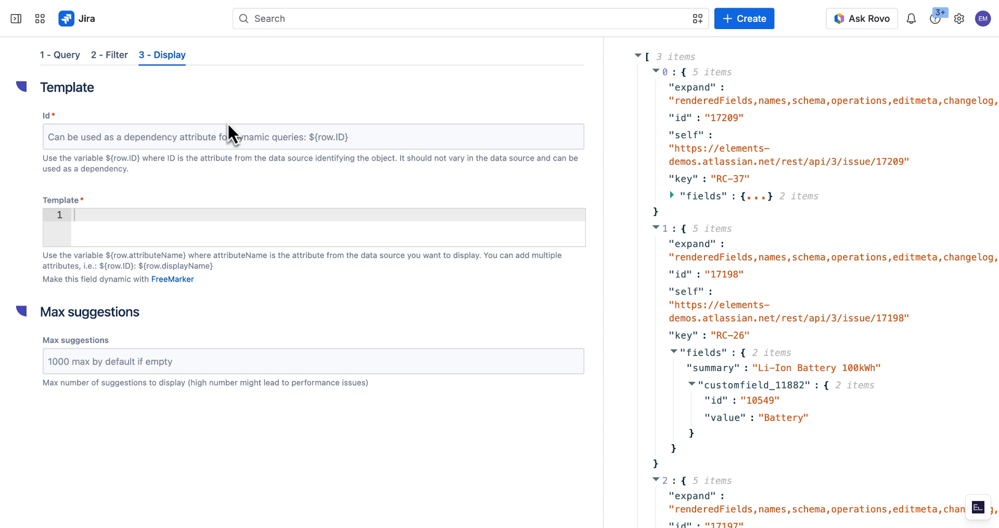
click(258, 138)
text(${row.id})
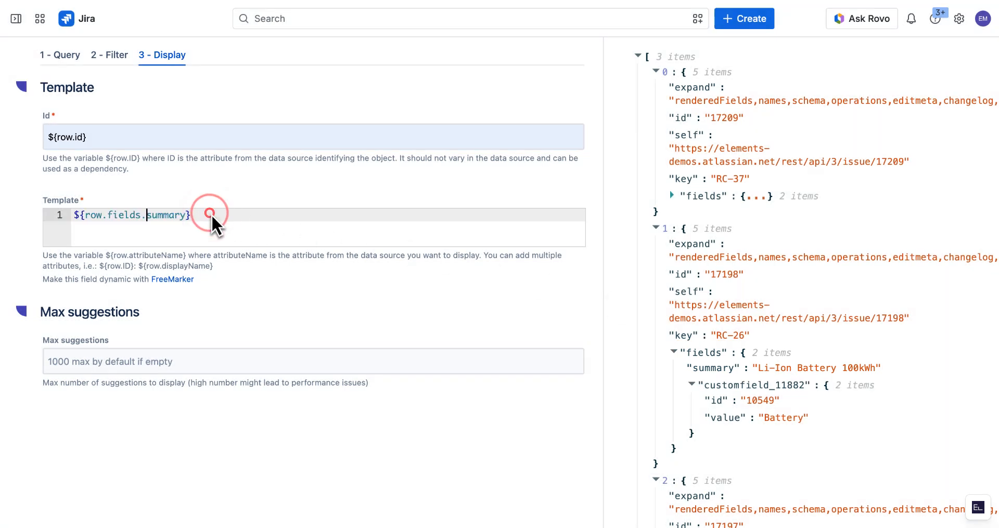
click(210, 214)
scroll(650, 139, up, 2)
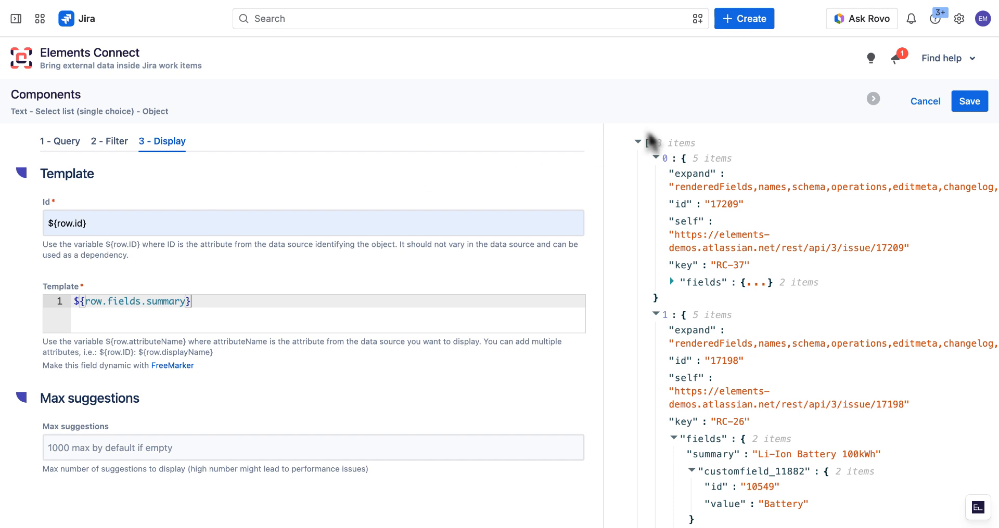
click(955, 102)
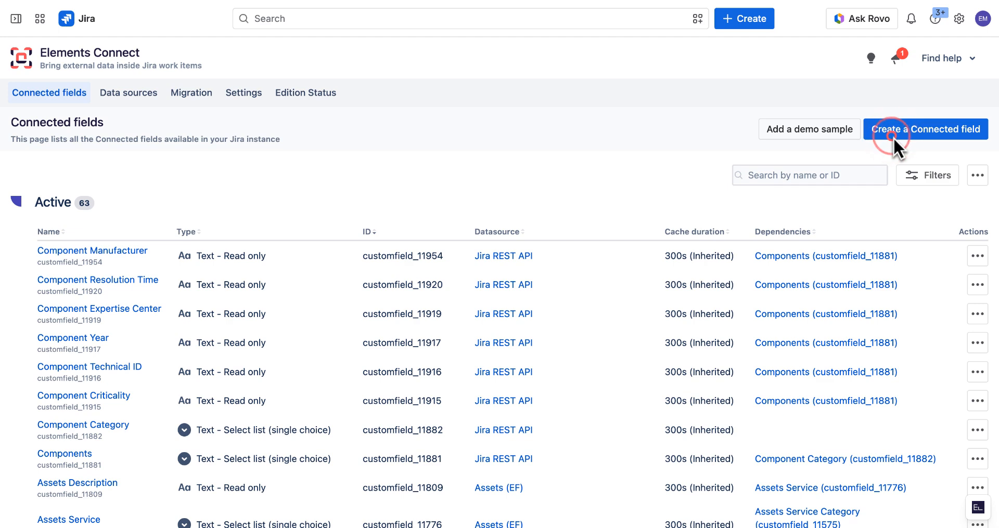
- Create a read-only text connected field named Component Expertise Center on the Jira REST API data source with Snapshot storage
click(892, 136)
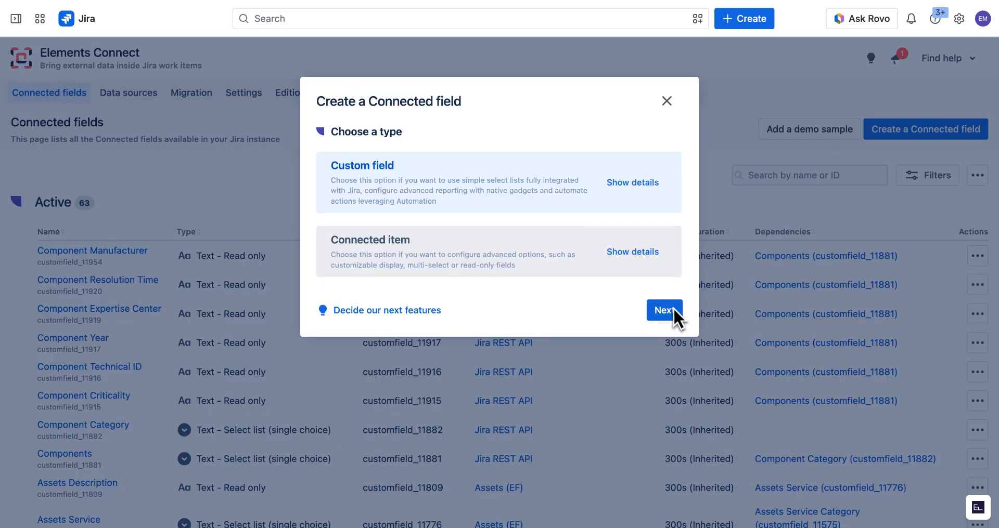
click(664, 310)
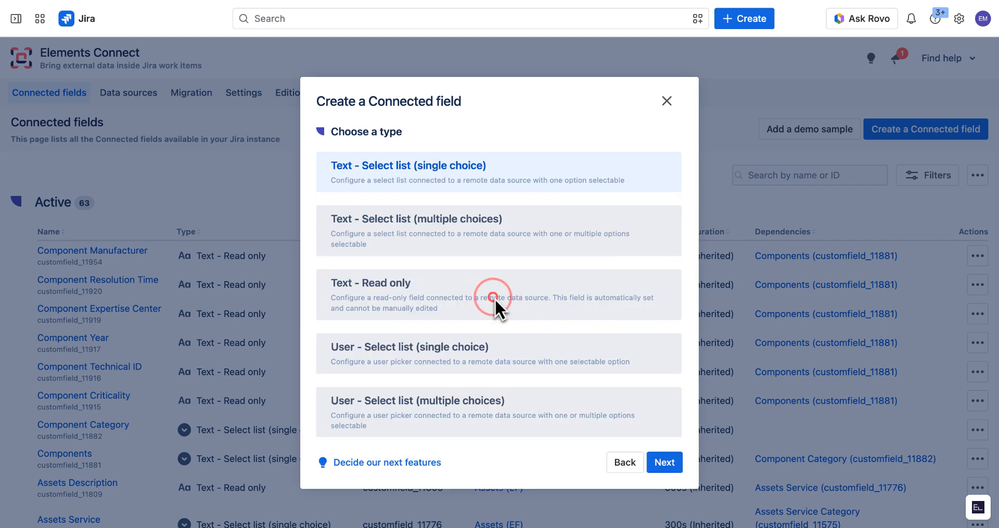
click(493, 298)
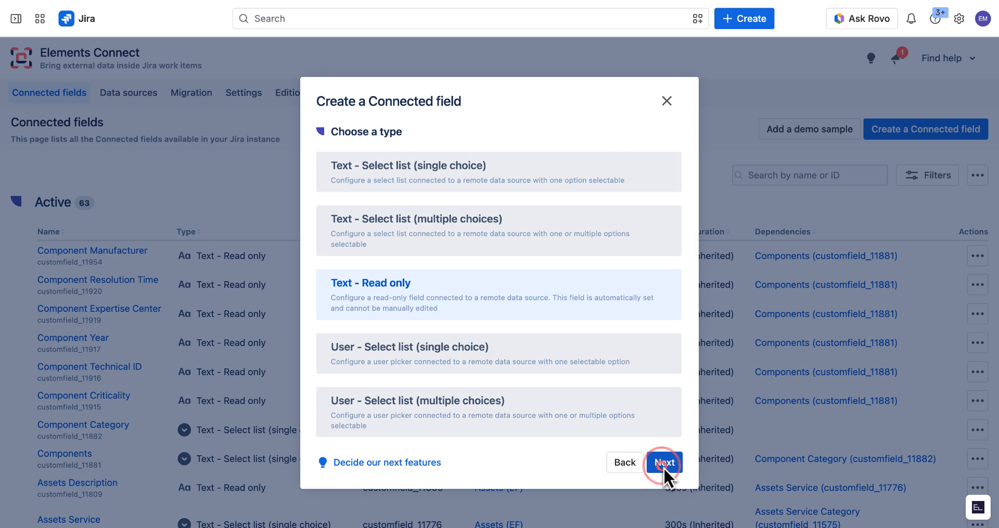
click(663, 463)
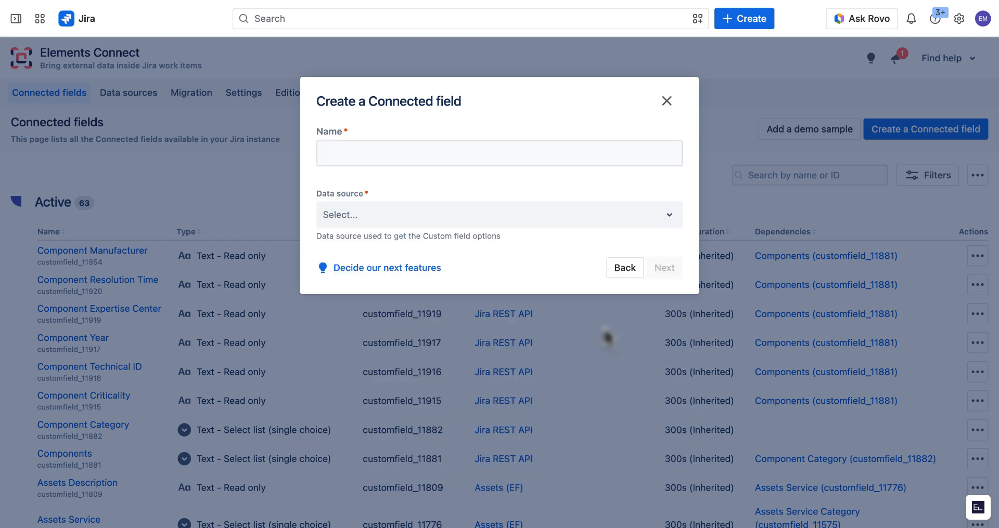
click(460, 154)
text(Component Expertise Center)
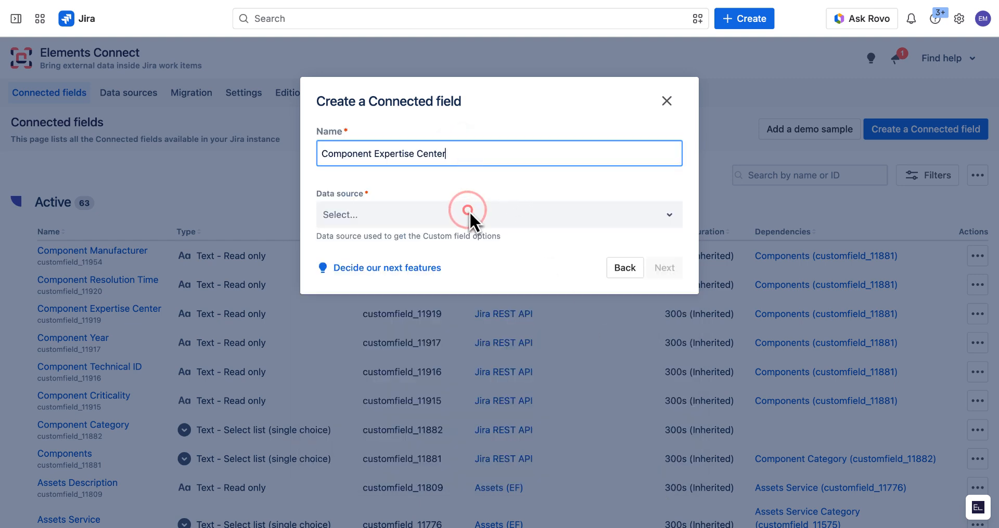
click(529, 240)
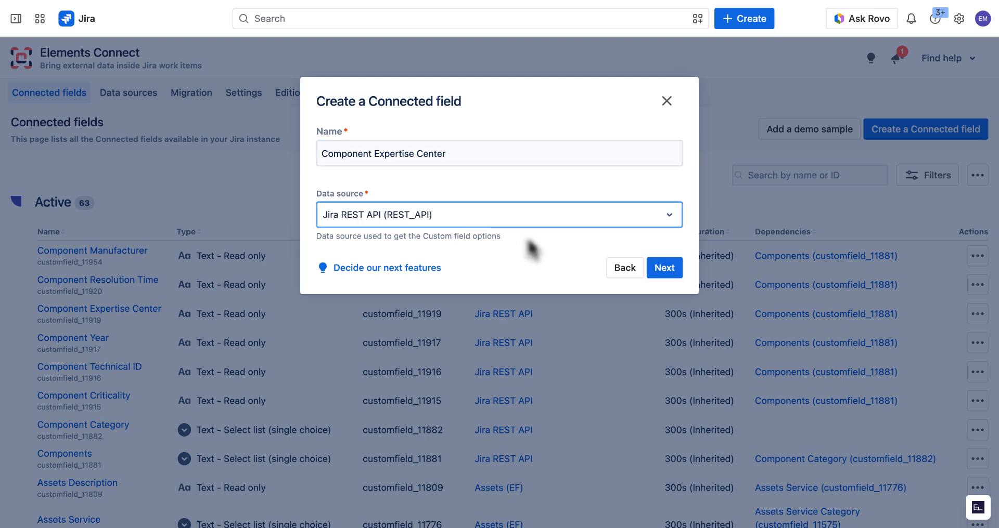
click(665, 268)
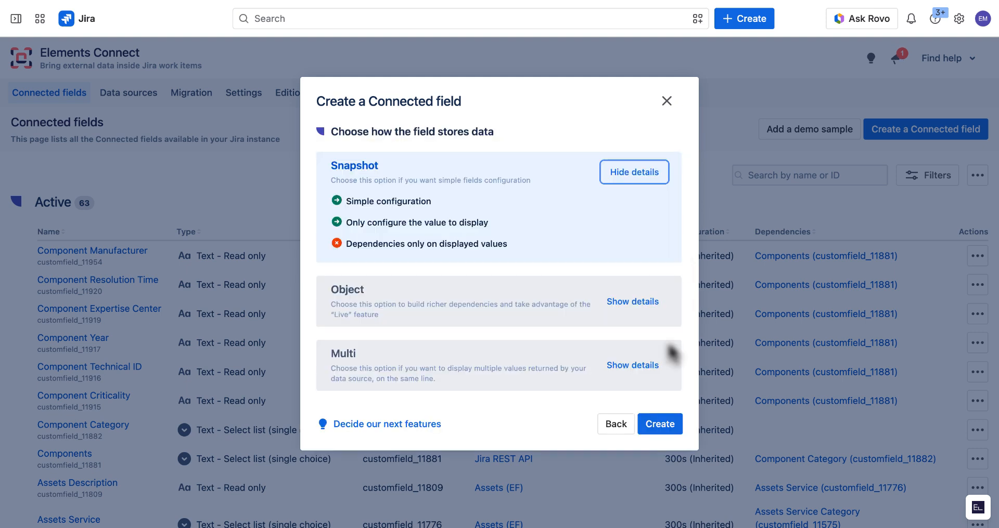
click(669, 430)
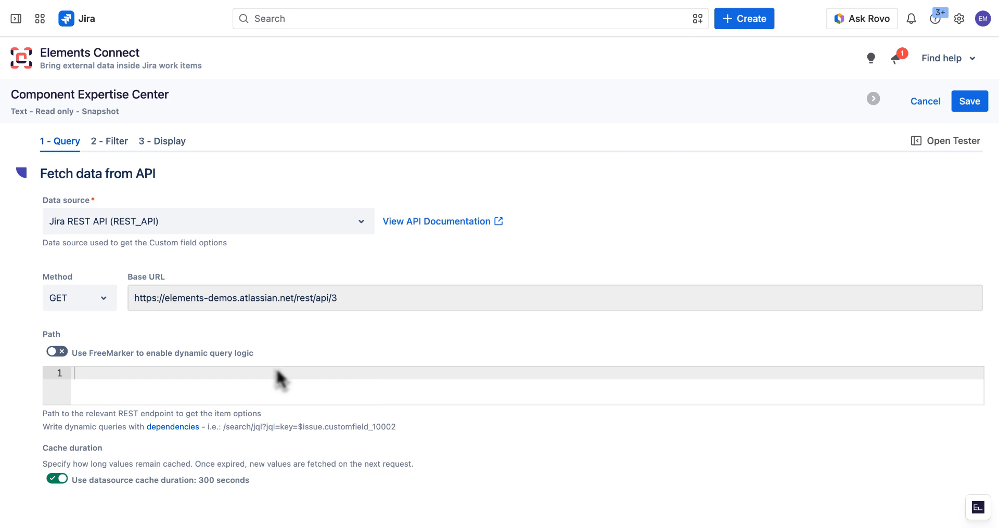
- Enable FreeMarker and paste a path fetching /issue/${issue.customfield_11881.id}?fields=summary,customfield_11843 only when customfield_11881 has content
click(63, 352)
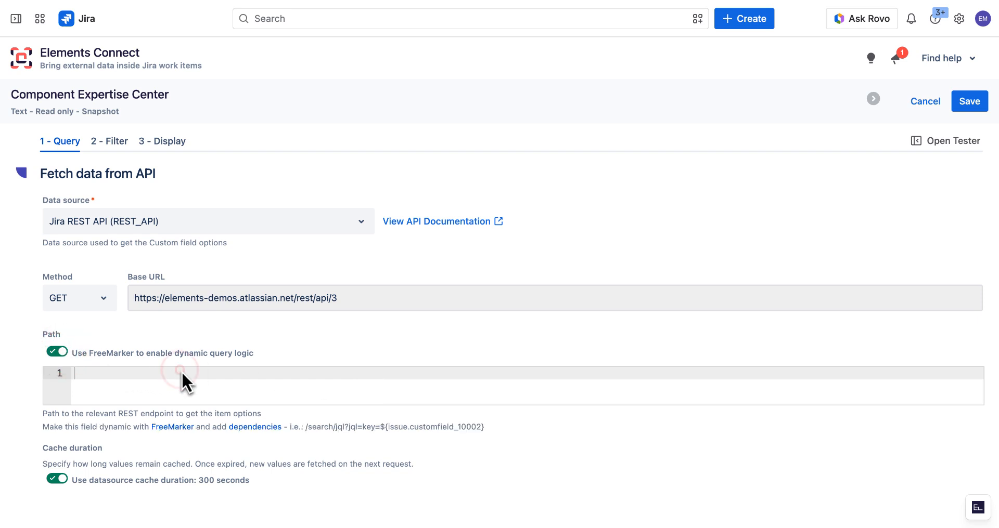
text(<#if issue.customfield_11881?has_content> /issue/${issue.customfield_11881.id}?fields=summary,customfield_11843 </#if>)
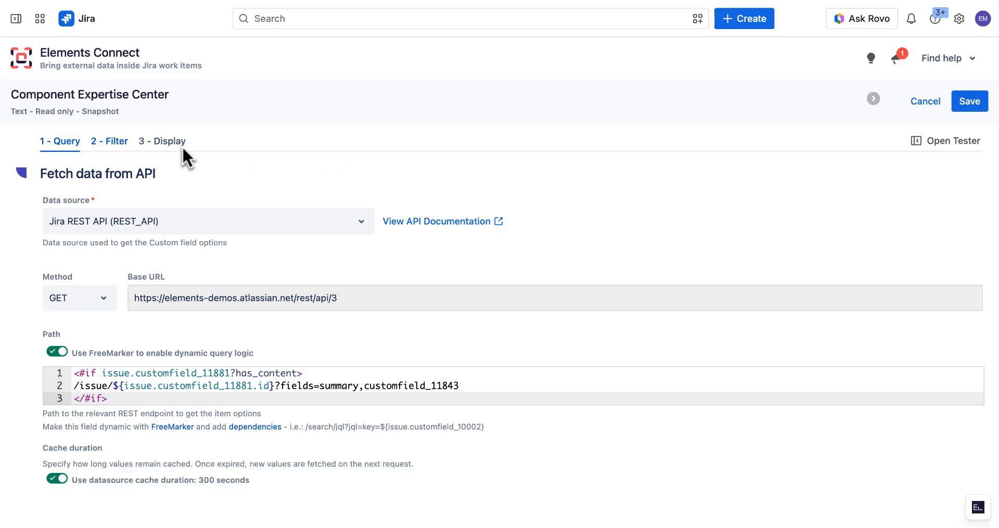
- Run the configuration tester from the filter settings and examine the API response
click(120, 141)
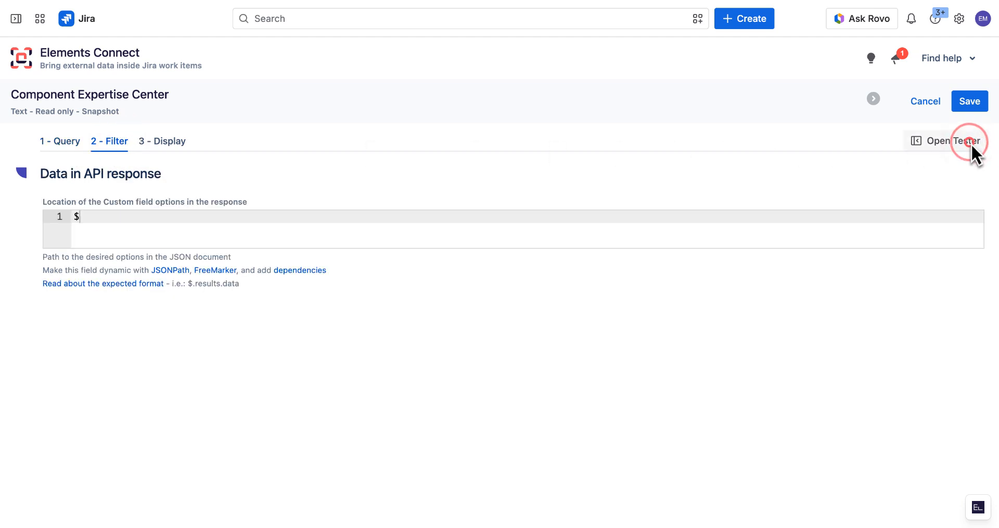
click(970, 143)
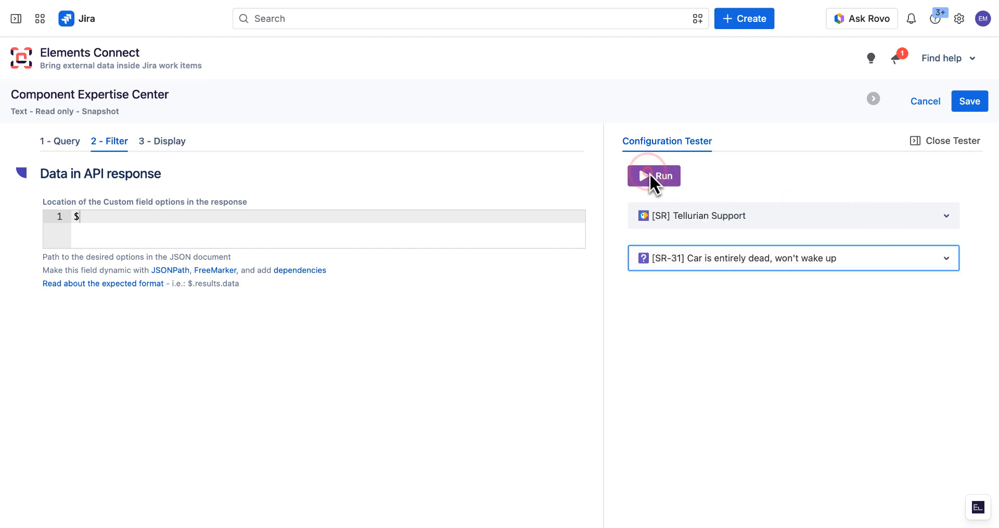
click(649, 175)
scroll(249, 73, down, 2)
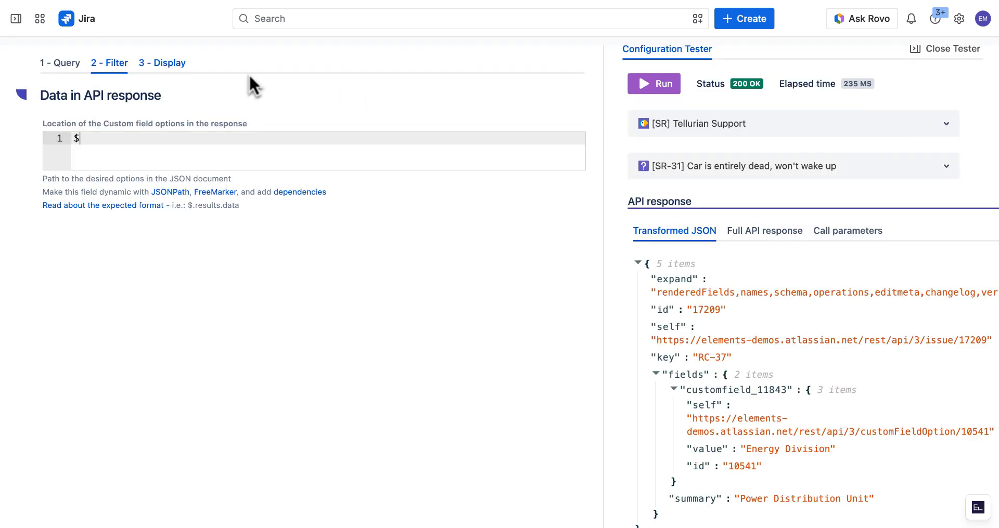
- Set the display template to ${data.fields.customfield_11843.value} and save the connected field
click(172, 65)
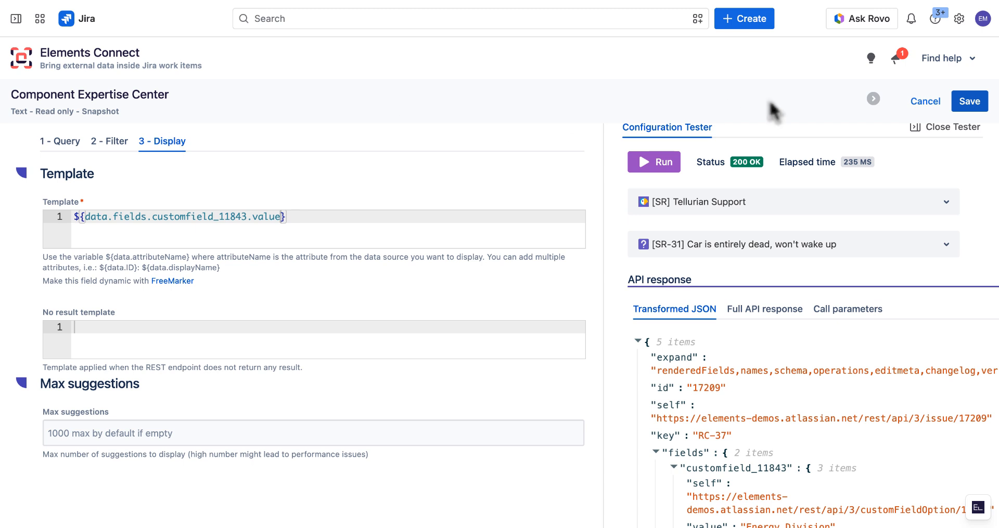
click(960, 96)
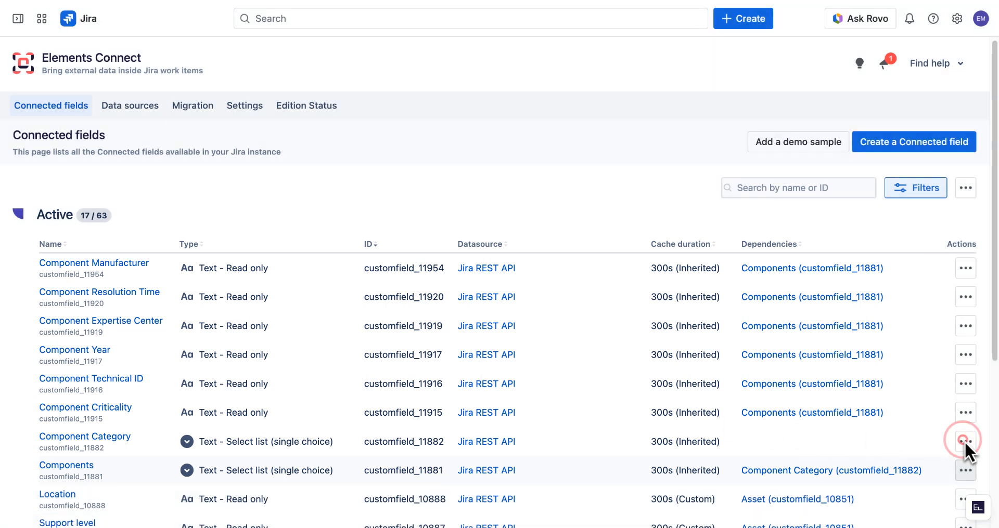
- Associate the Component Category field with both SR screens, placing it on the Component Details tab, and update
click(964, 441)
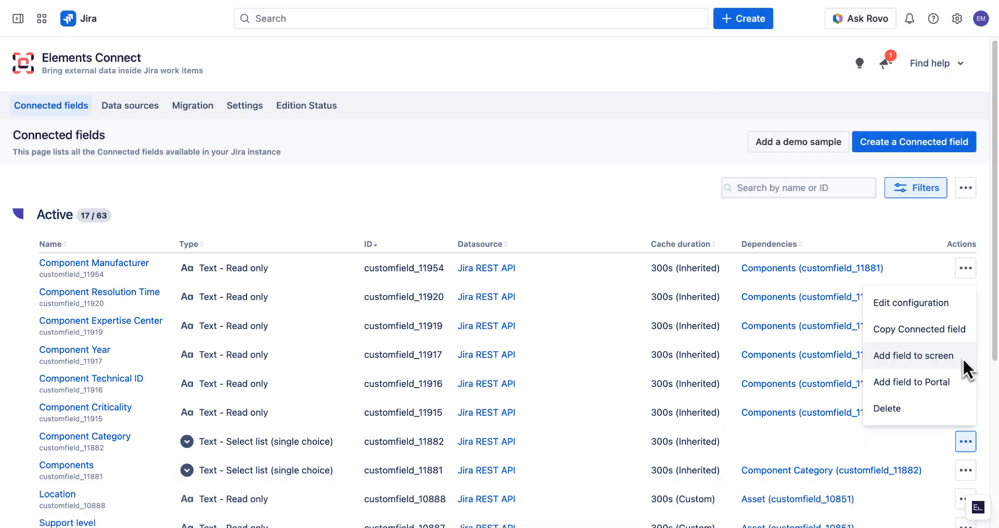
click(962, 357)
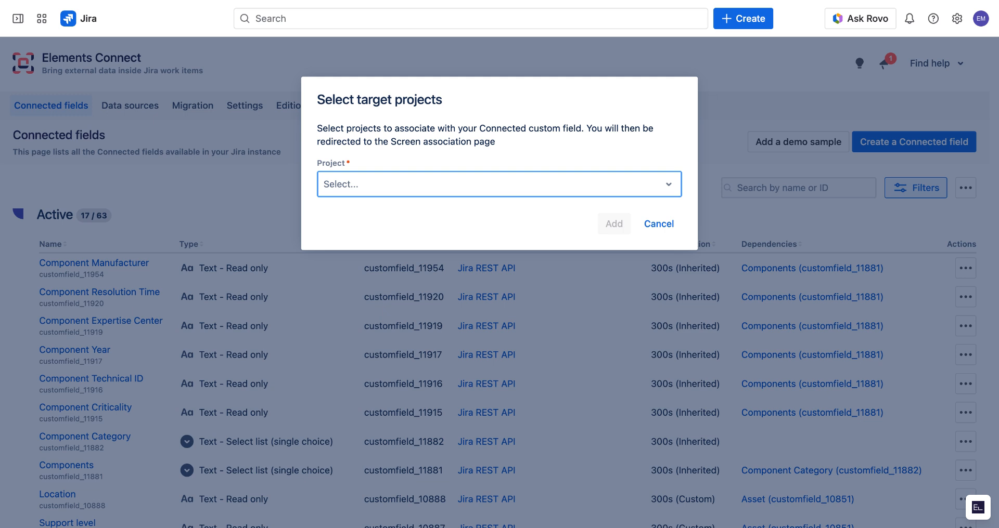
click(615, 224)
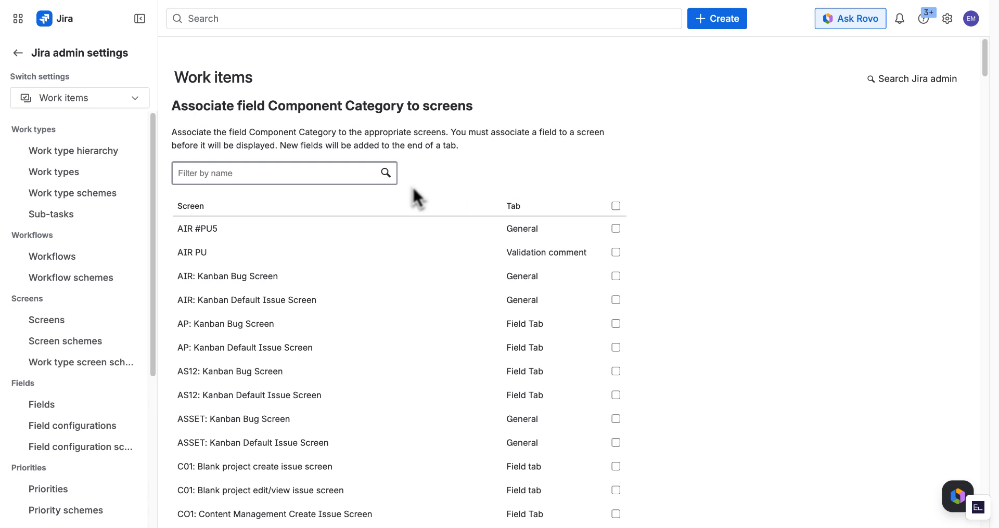
click(267, 173)
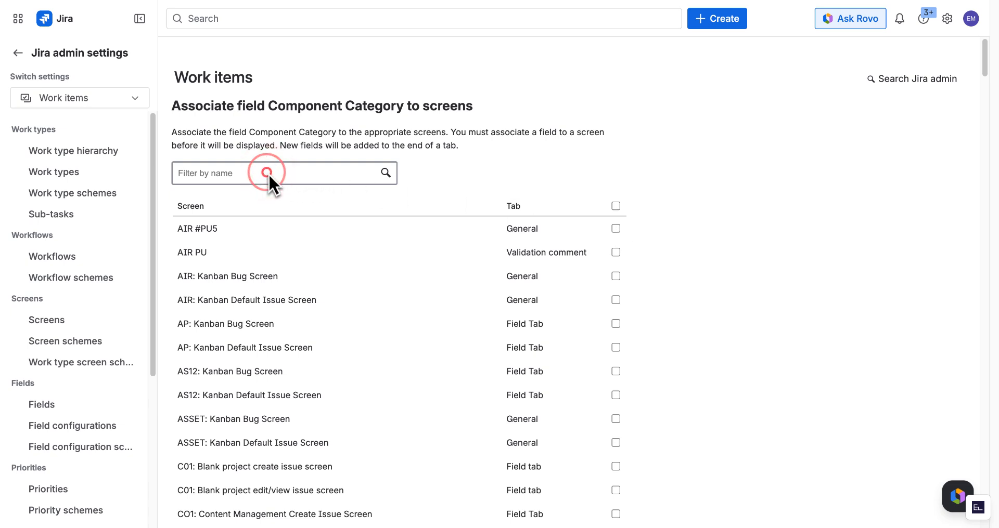
text(SR)
click(612, 205)
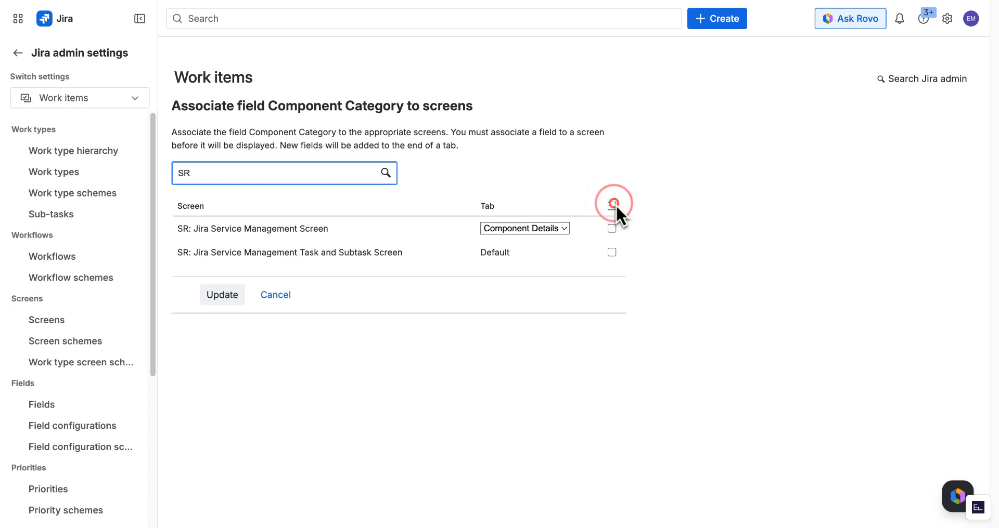
click(531, 227)
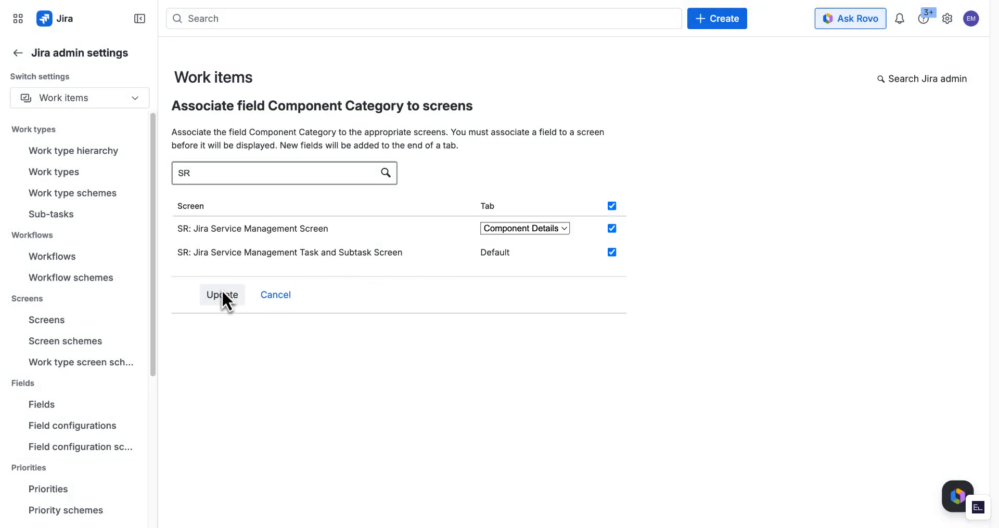
click(220, 295)
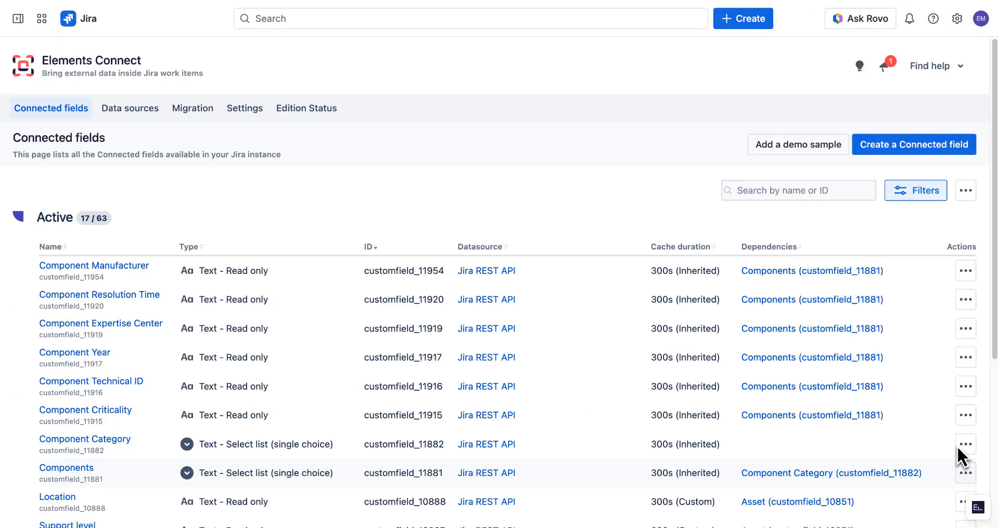
- Add Component Category to the Component Failure request form, save, and check the work item view's Component Details tab
click(958, 445)
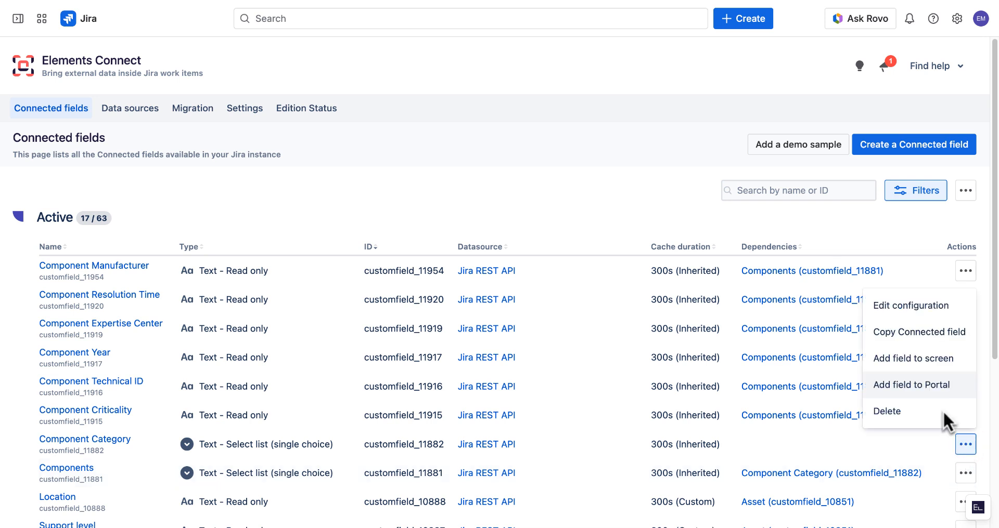
click(920, 386)
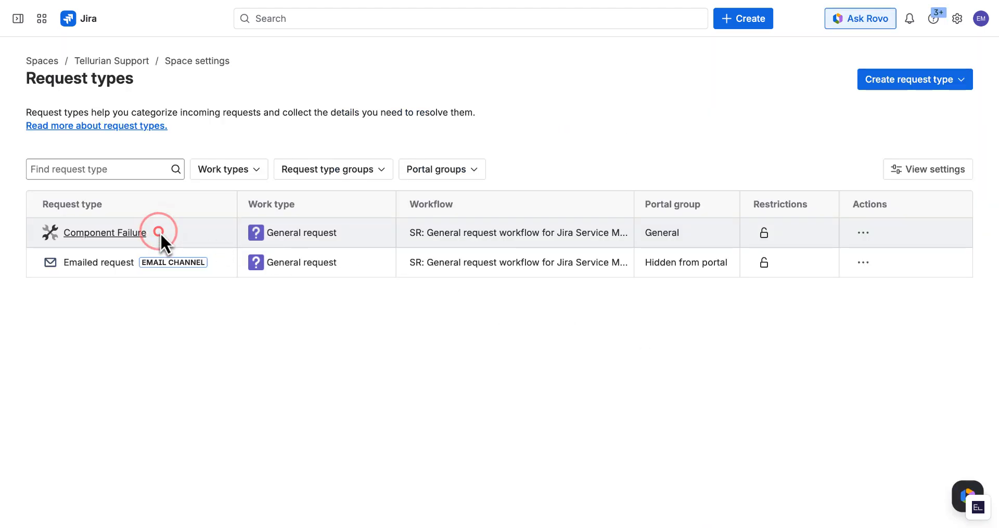
click(159, 232)
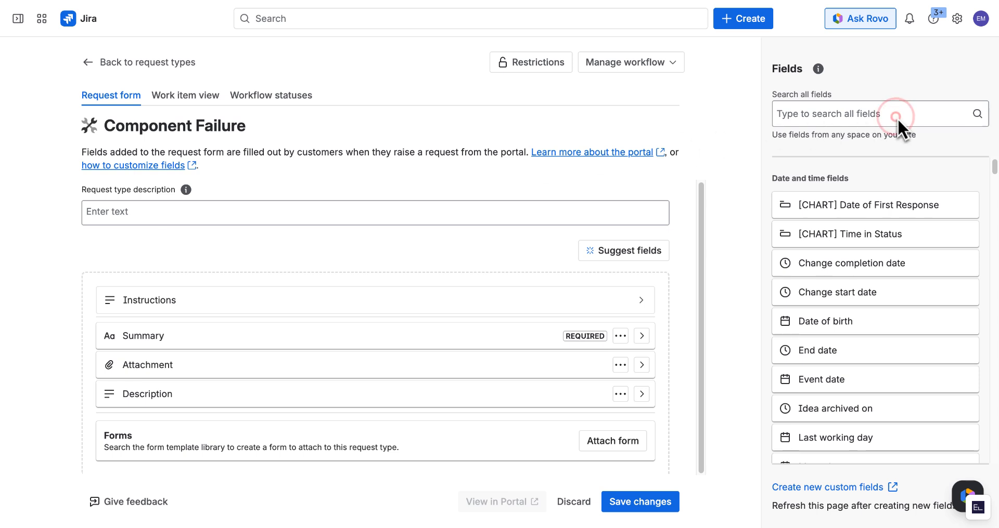
click(896, 115)
text(Component)
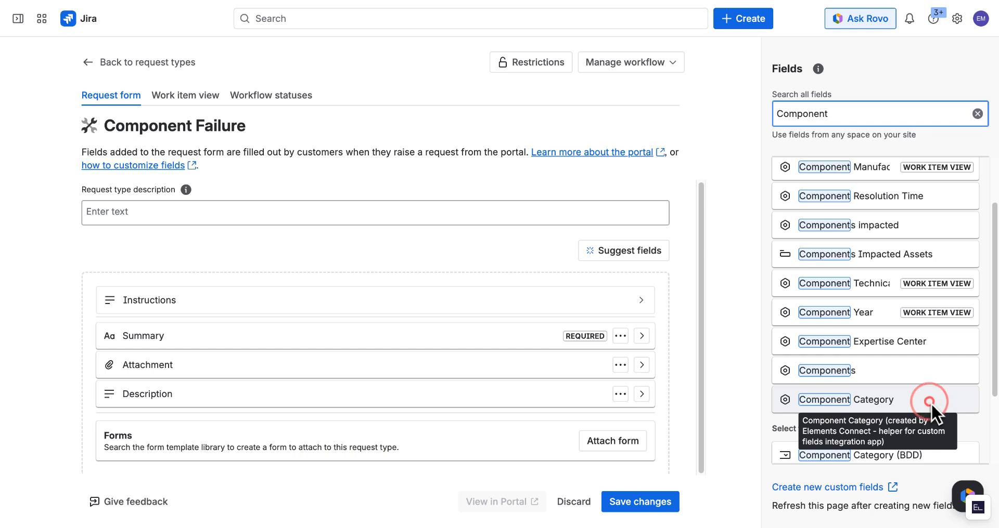
click(929, 401)
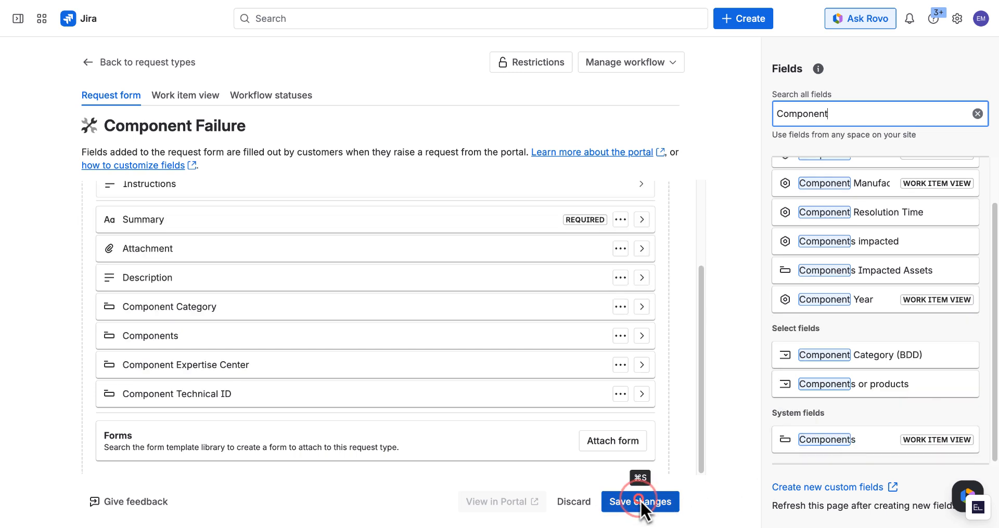
click(639, 501)
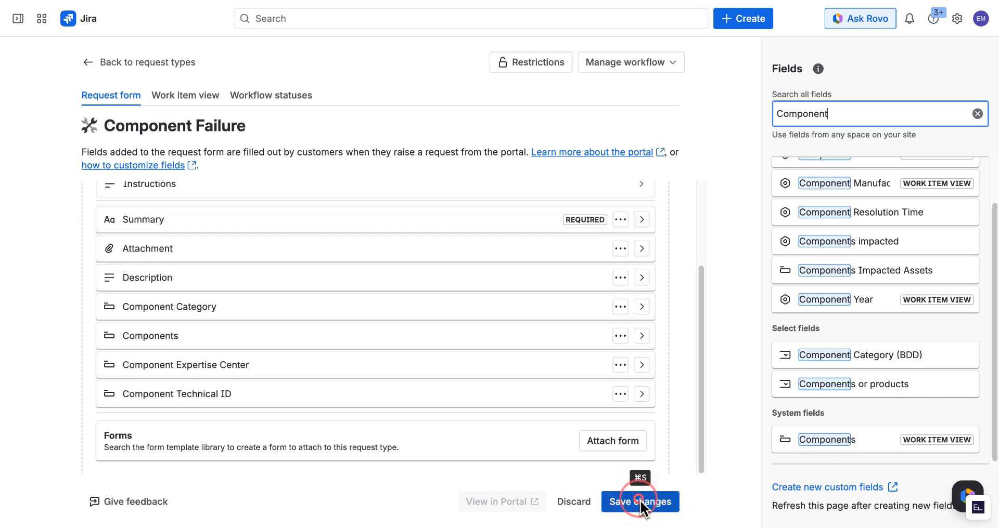
click(189, 95)
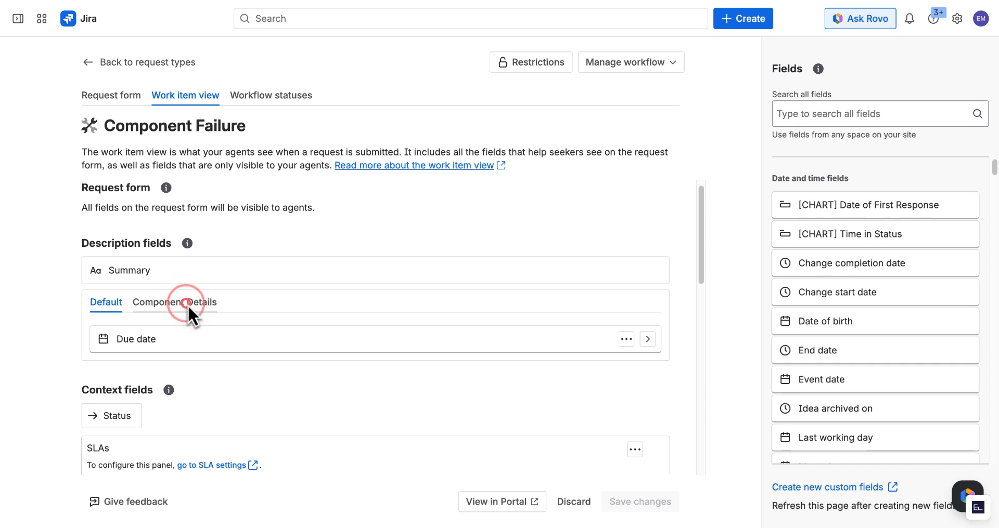
click(186, 303)
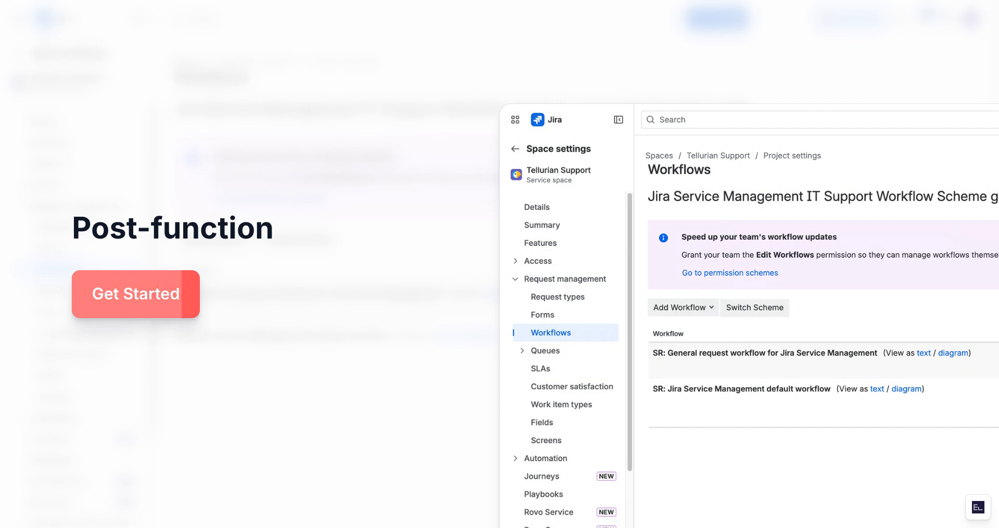
- On the Create transition of the SR general request workflow, add an Update Elements Connect custom field value rule
click(862, 293)
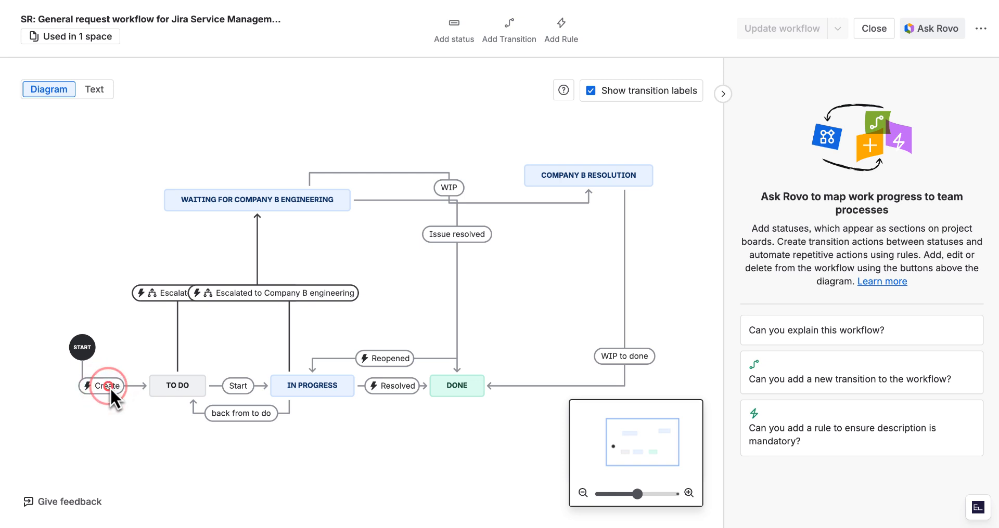
click(110, 388)
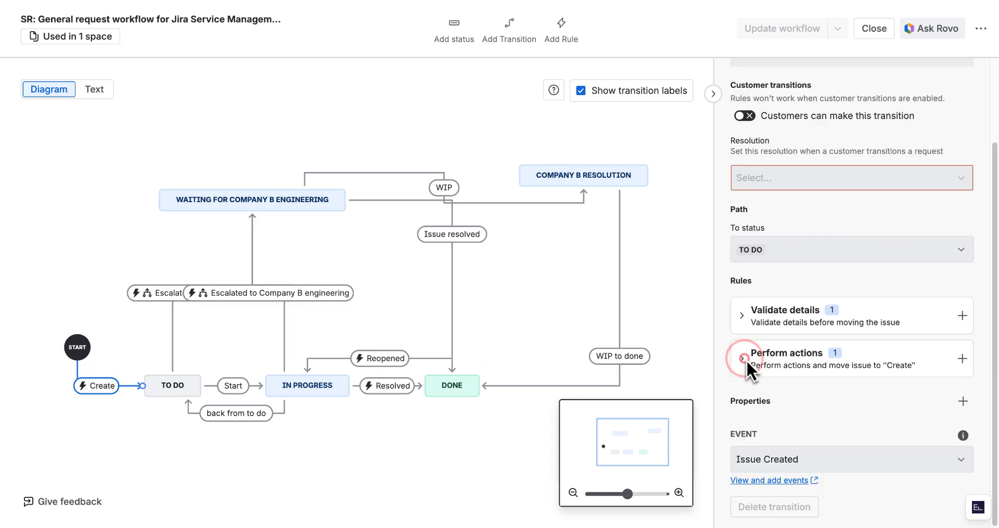
click(744, 359)
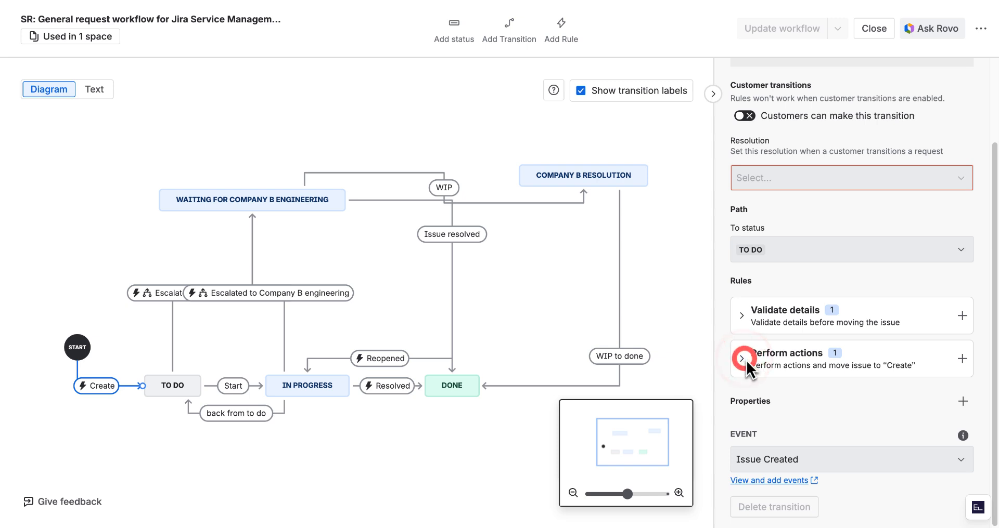
click(962, 359)
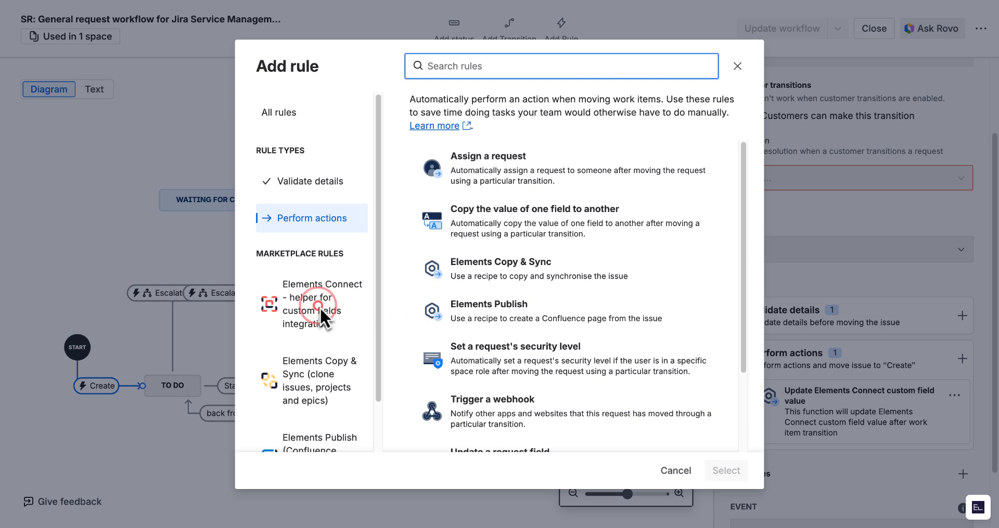
click(320, 307)
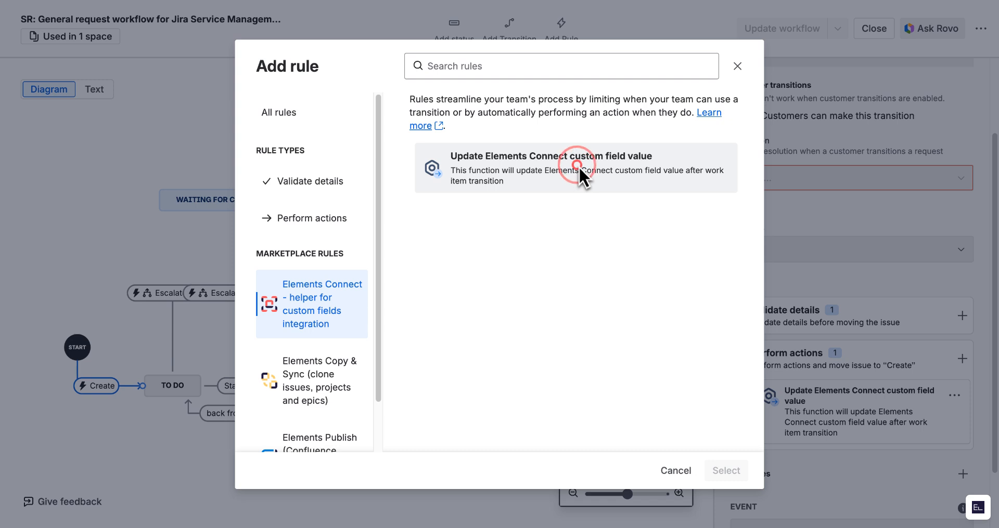
click(579, 166)
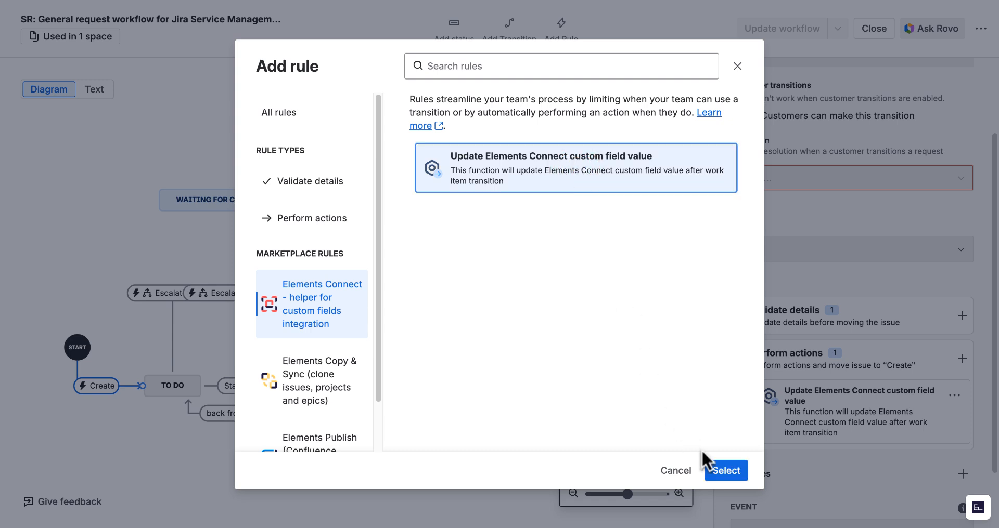
click(726, 471)
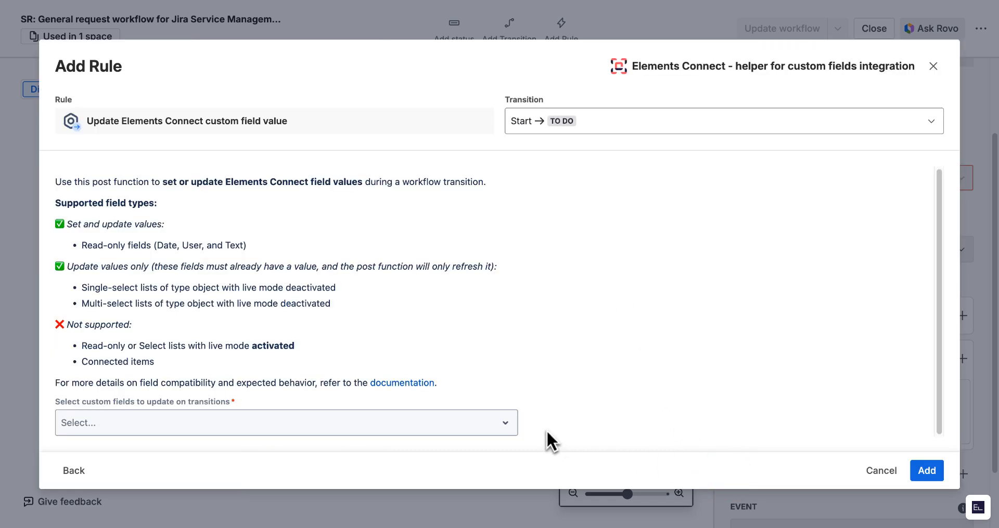
- Search the custom fields to update for Compo and add the rule
click(500, 425)
text(Compo)
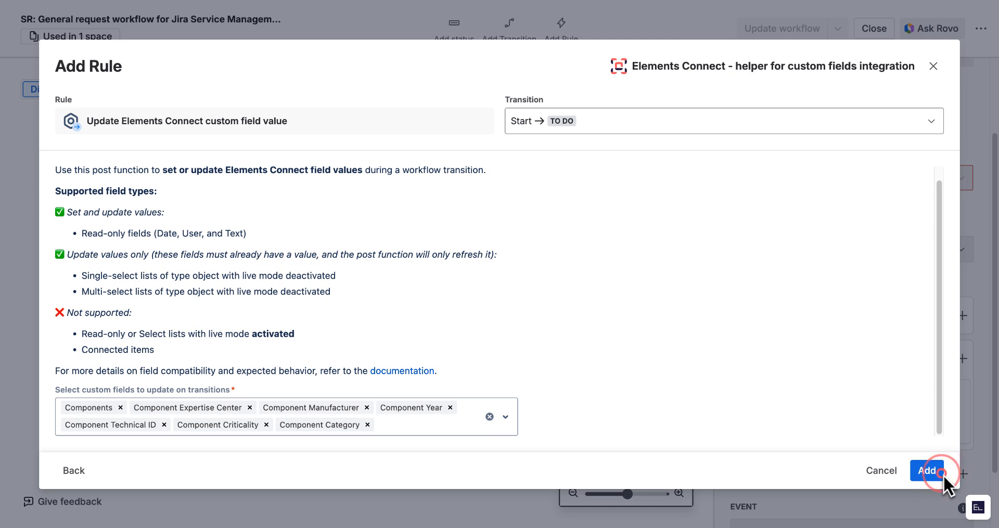
click(942, 474)
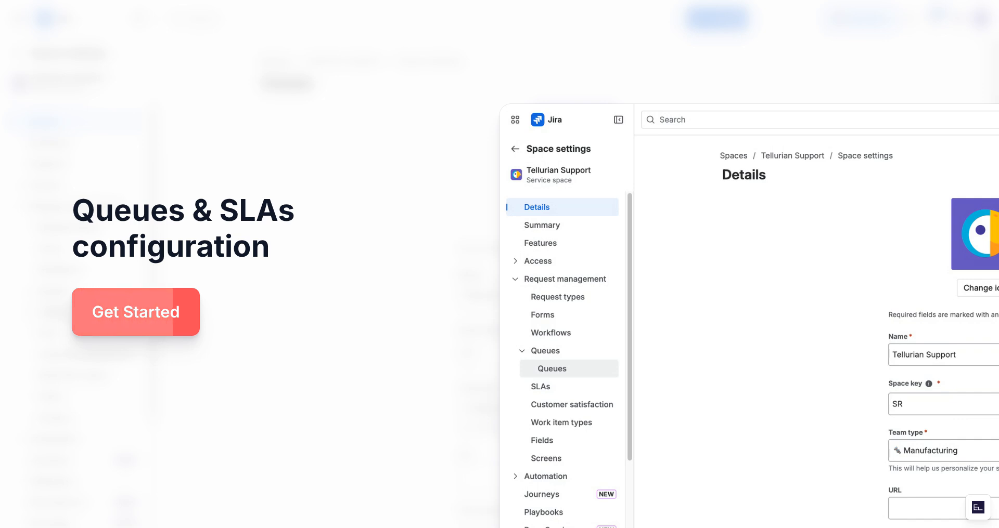
- Open the Critical queue's settings and examine its JQL filter
click(92, 311)
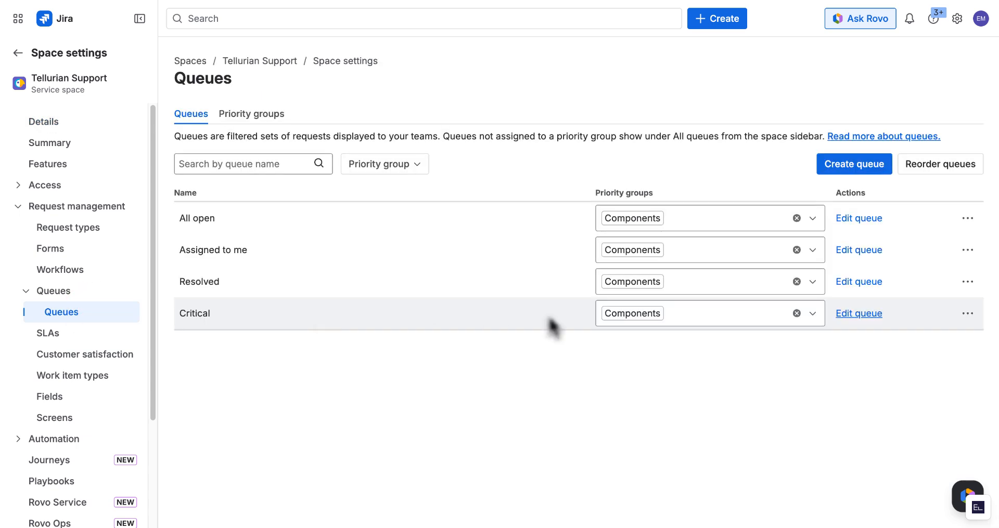
click(867, 315)
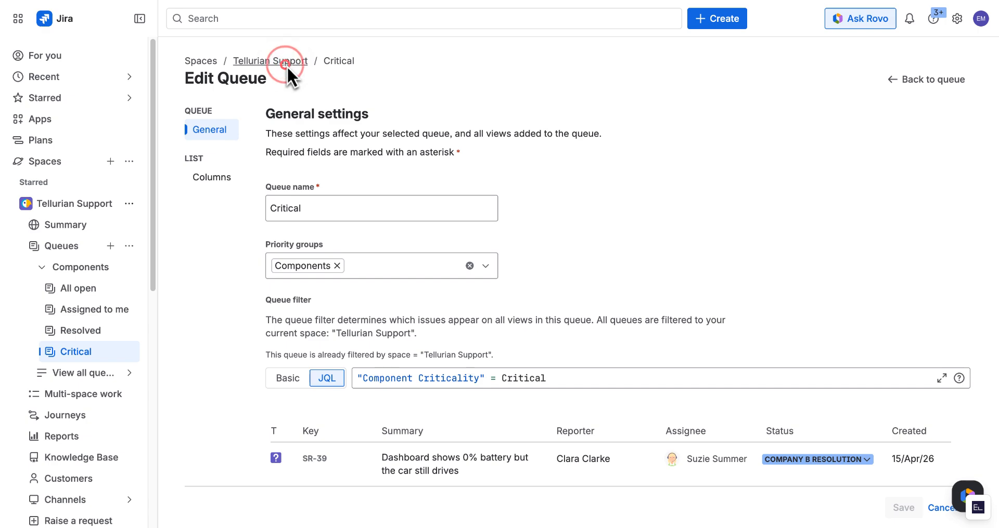
click(286, 61)
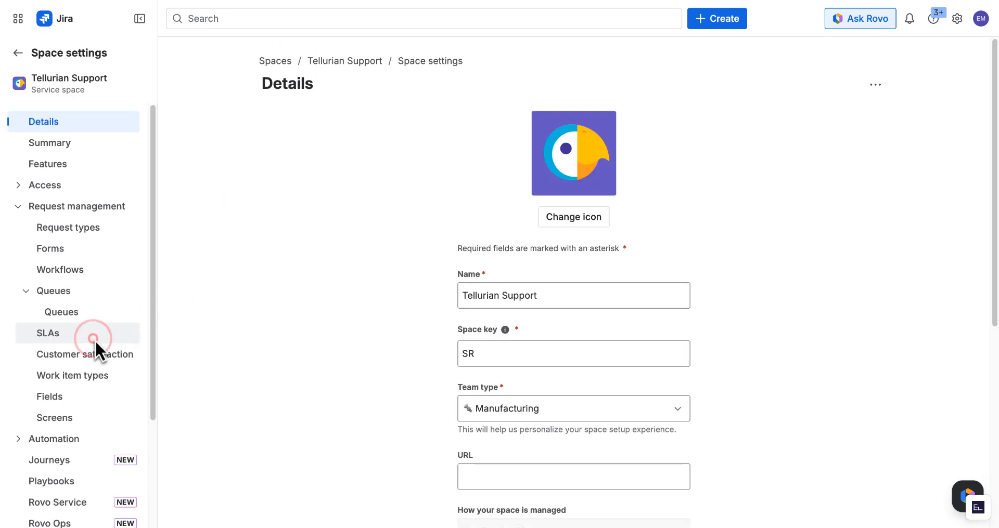
- Open the Time to first response SLA for editing and save it
click(95, 339)
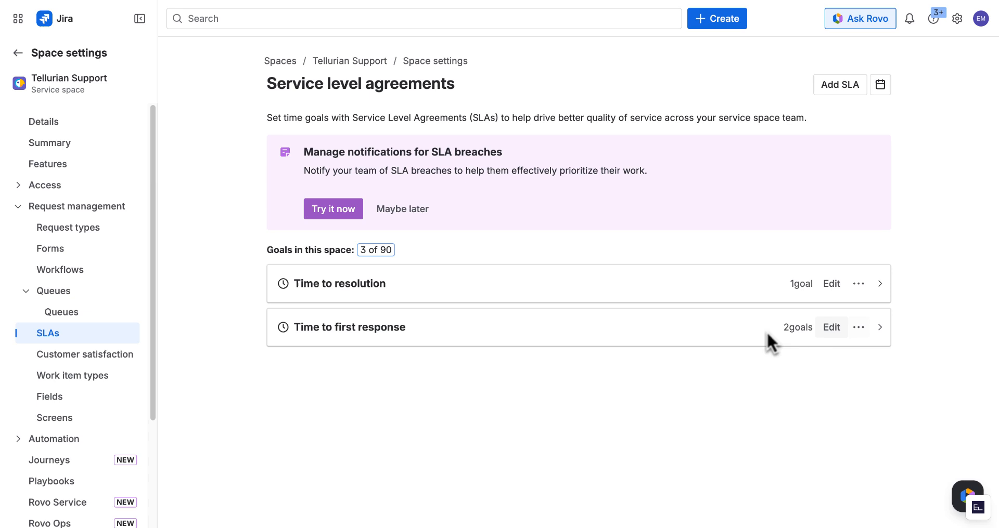
click(835, 329)
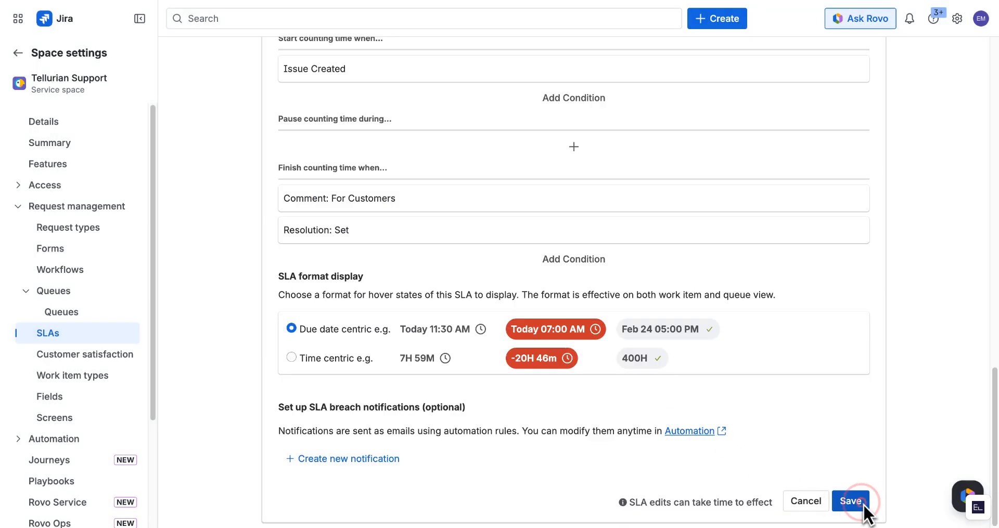
click(860, 503)
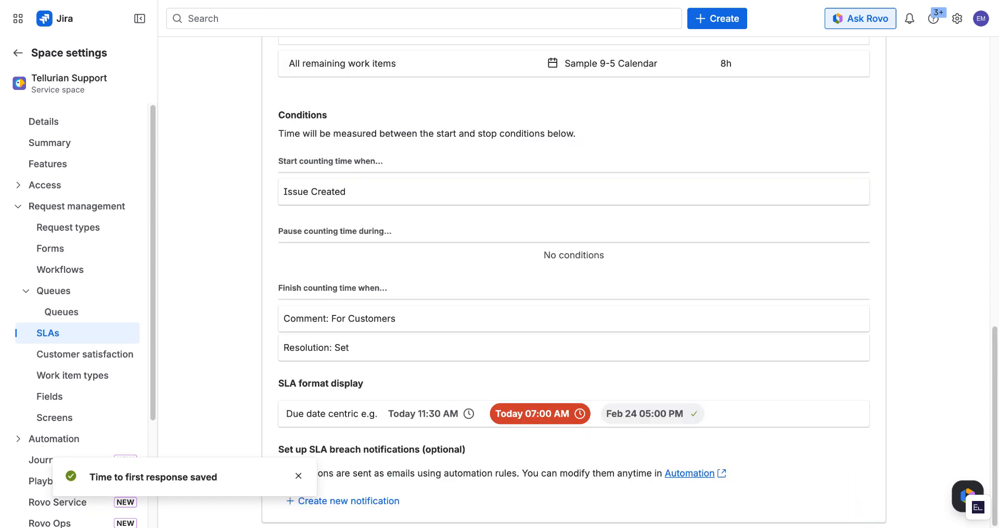